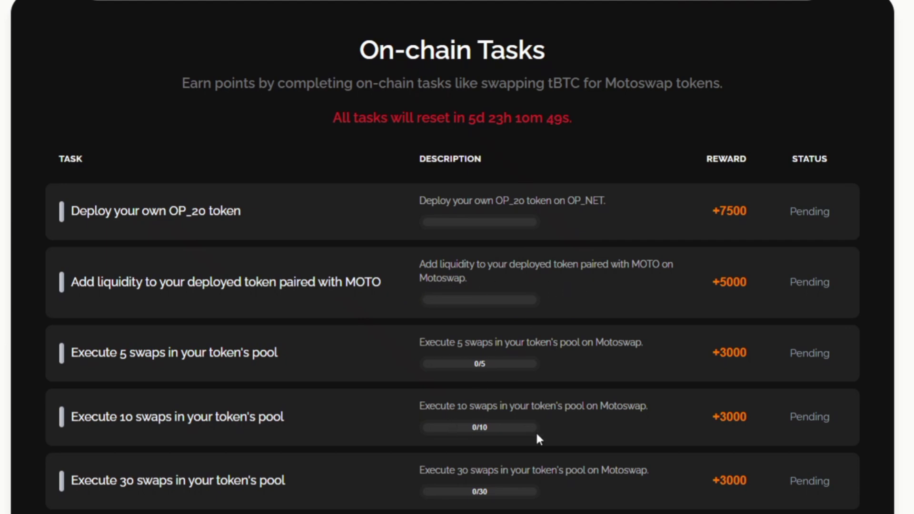
# - Open OP_NET's GitHub organization from the site's developer resources and go to its OP_20 repository
pyautogui.scroll(8, 536, 430)
pyautogui.scroll(7, 490, 343)
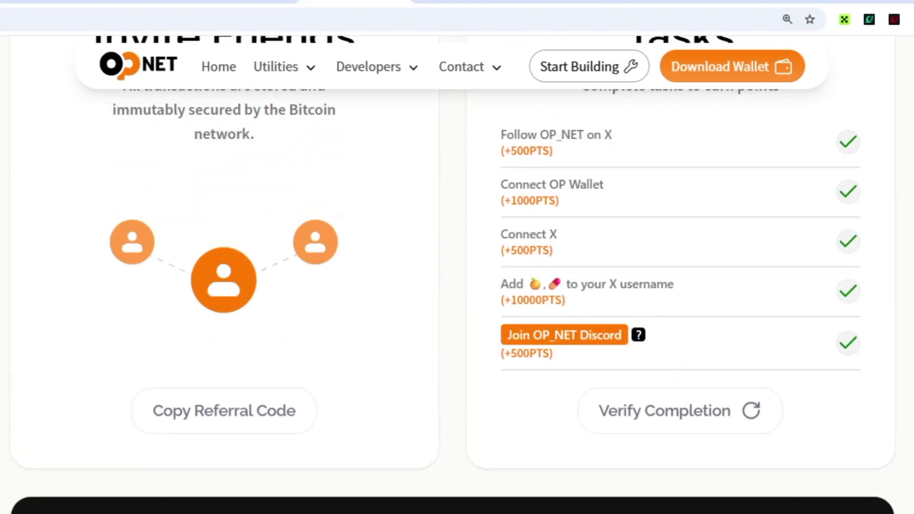
pyautogui.scroll(-5, 489, 344)
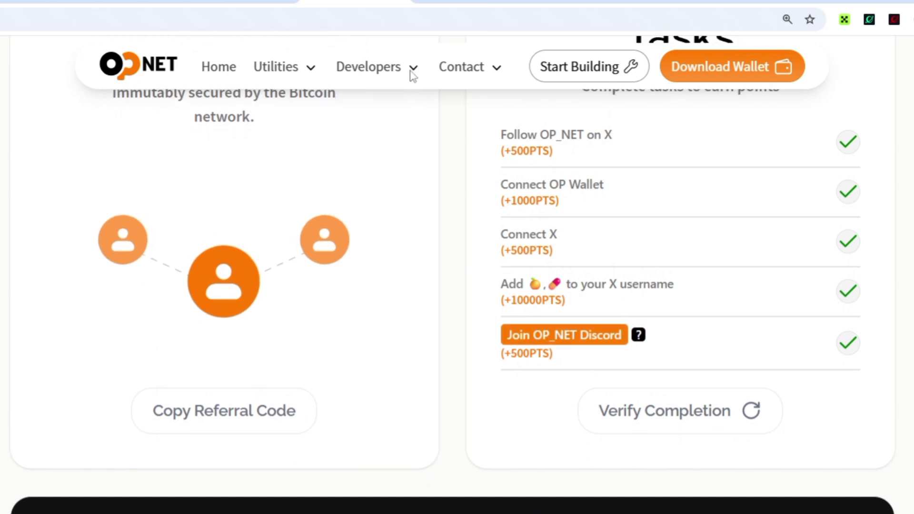
pyautogui.click(410, 72)
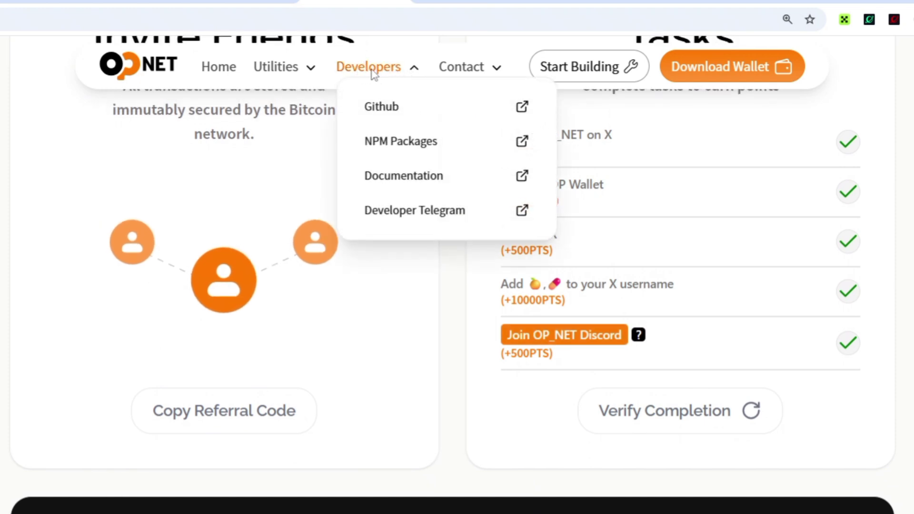
pyautogui.click(419, 117)
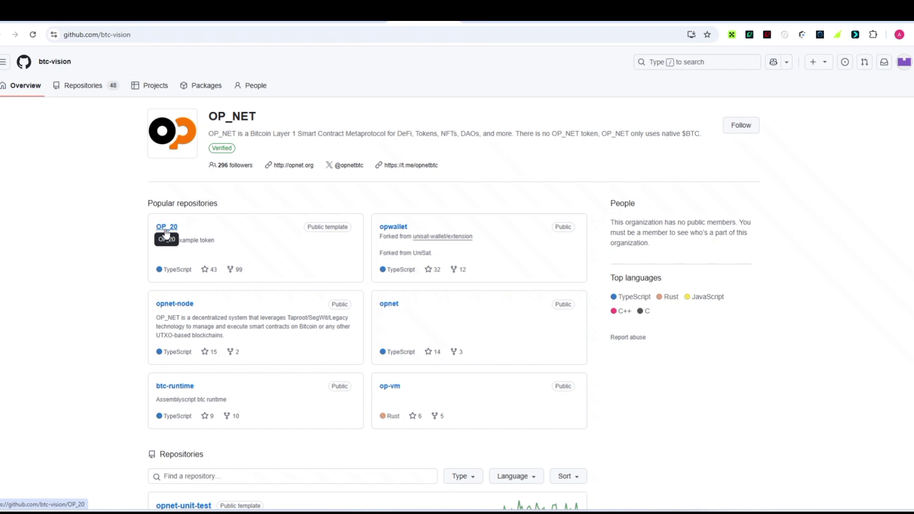
pyautogui.click(167, 227)
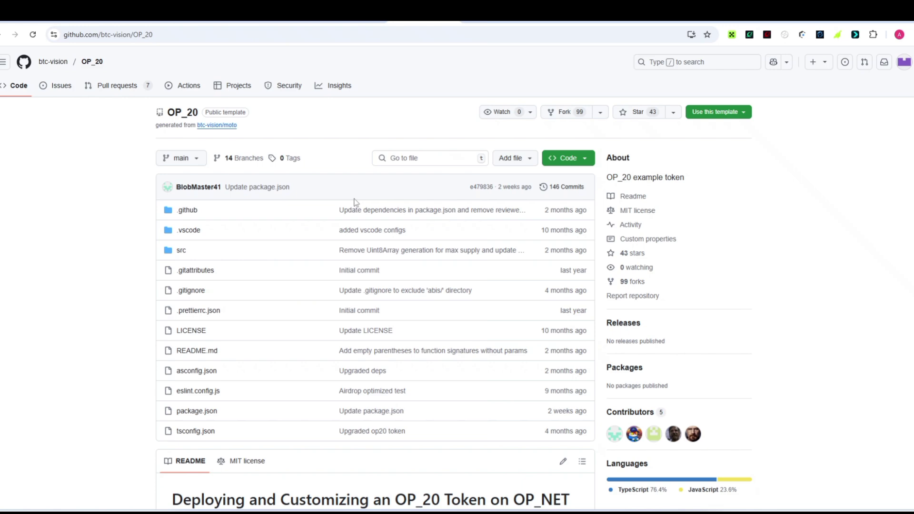
# - Follow the OP_20 template contract link in the README's Download OP_20 Template Contract section
pyautogui.scroll(-4, 355, 202)
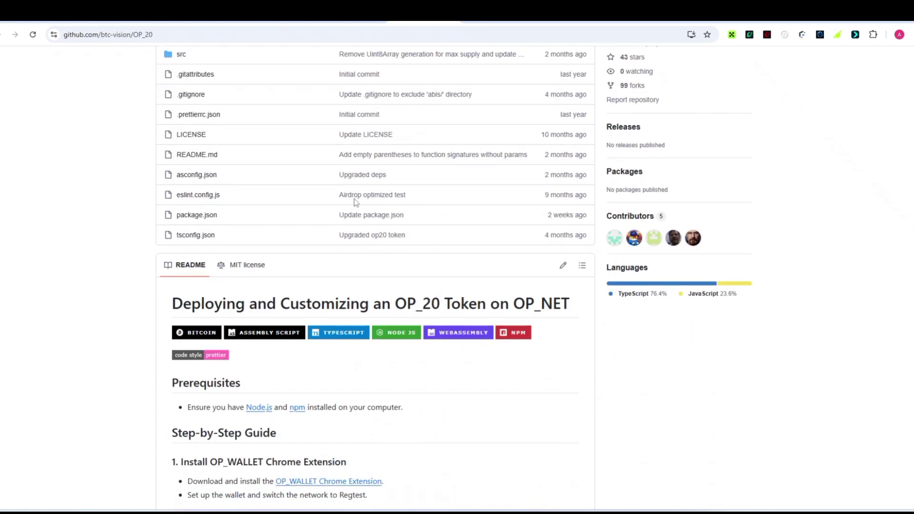
pyautogui.scroll(-3, 355, 202)
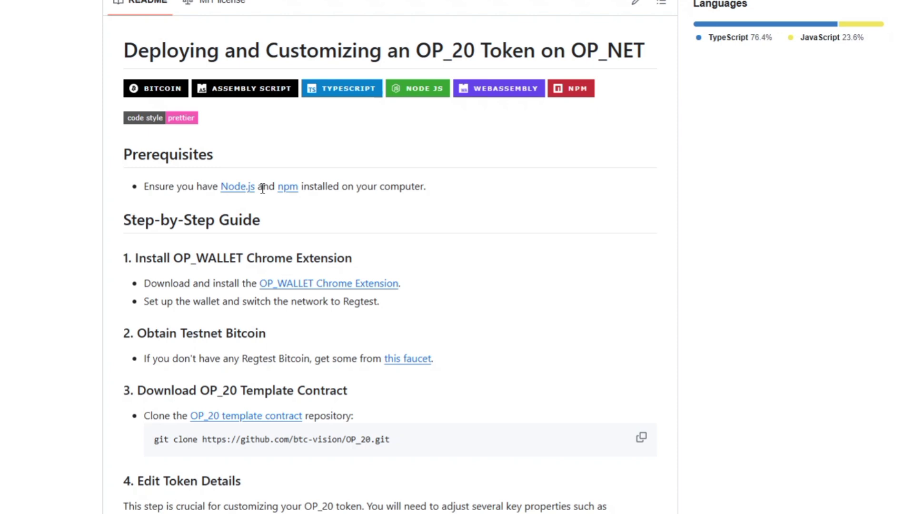
pyautogui.scroll(-3, 333, 208)
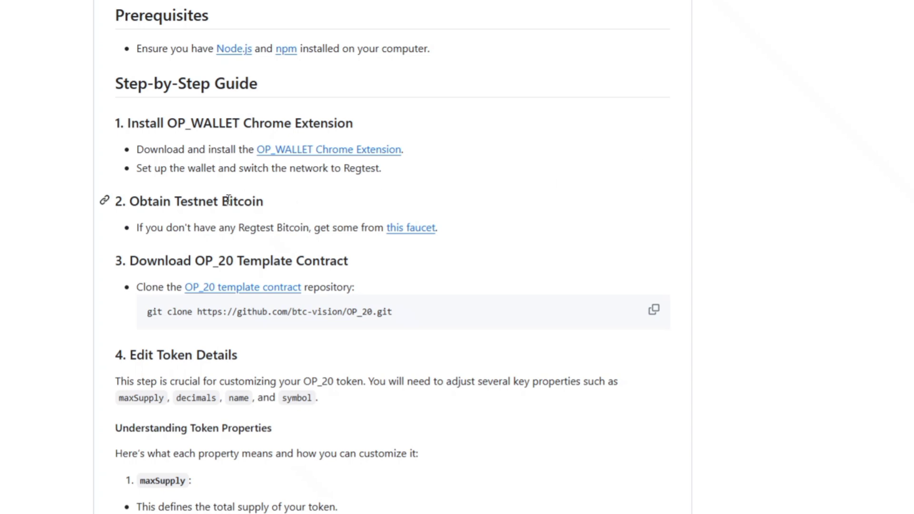
pyautogui.scroll(-1, 429, 231)
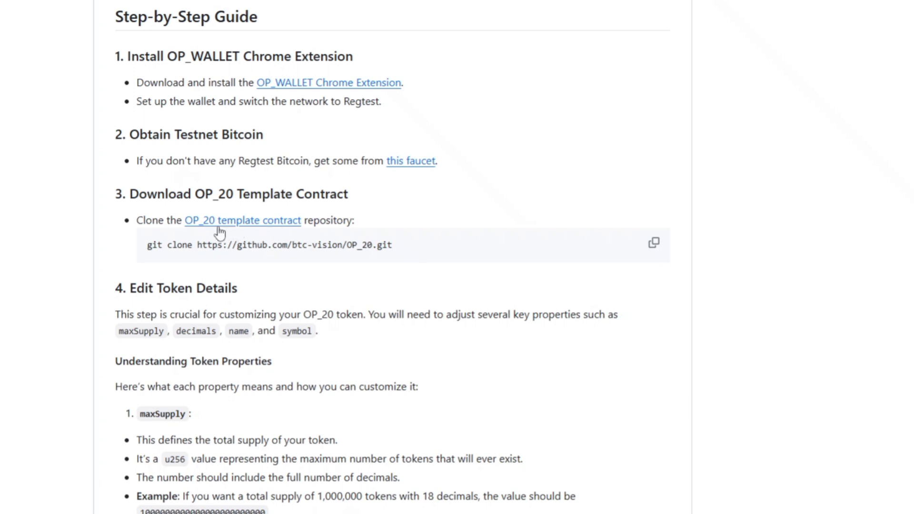
pyautogui.click(265, 224)
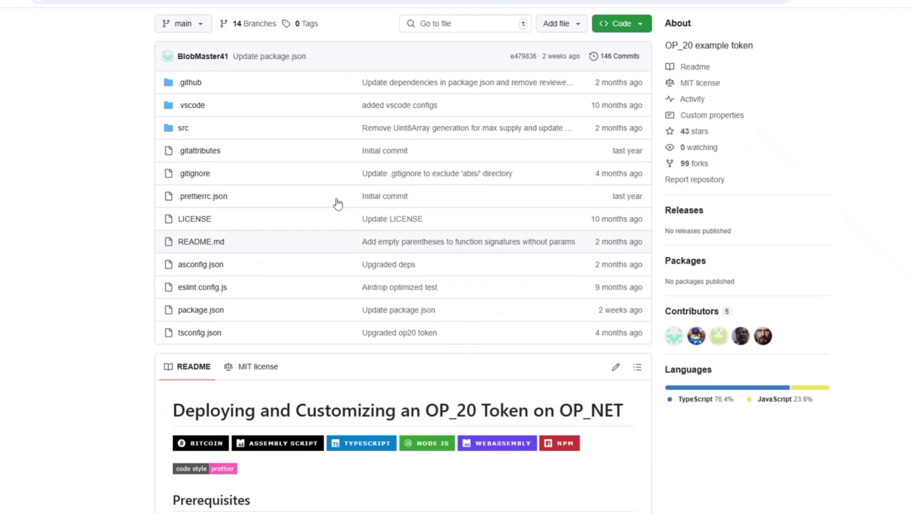
# - Read the README's step-by-step guide, covering token details, dependency installation, the build commands and contract deployment
pyautogui.scroll(-9, 388, 298)
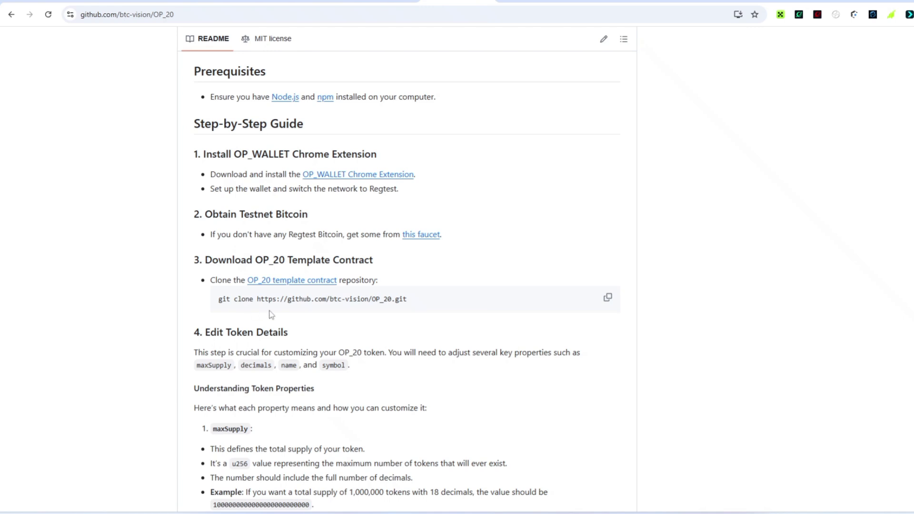
pyautogui.scroll(-2, 305, 314)
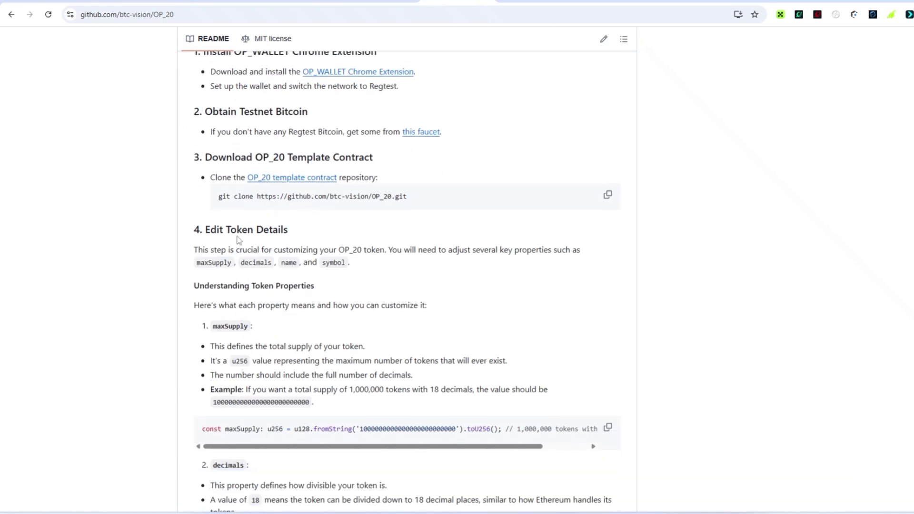
pyautogui.scroll(-3, 345, 341)
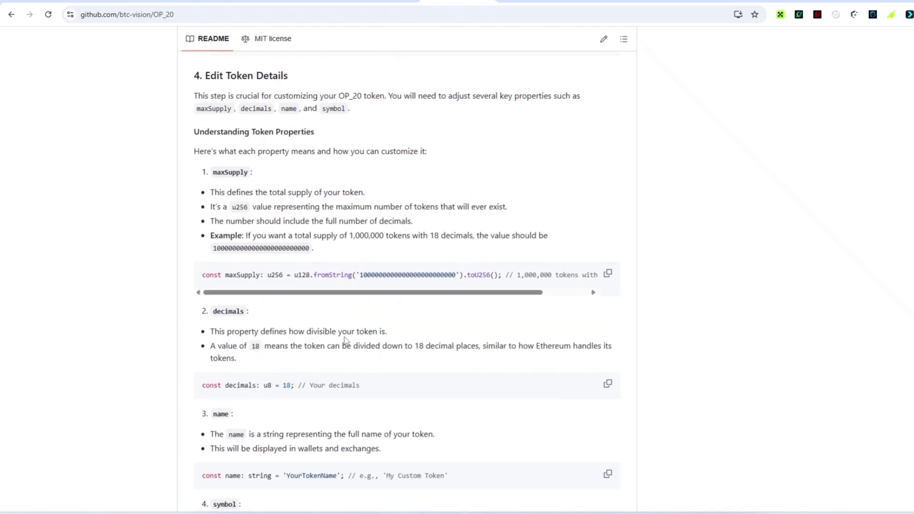
pyautogui.scroll(-6, 286, 351)
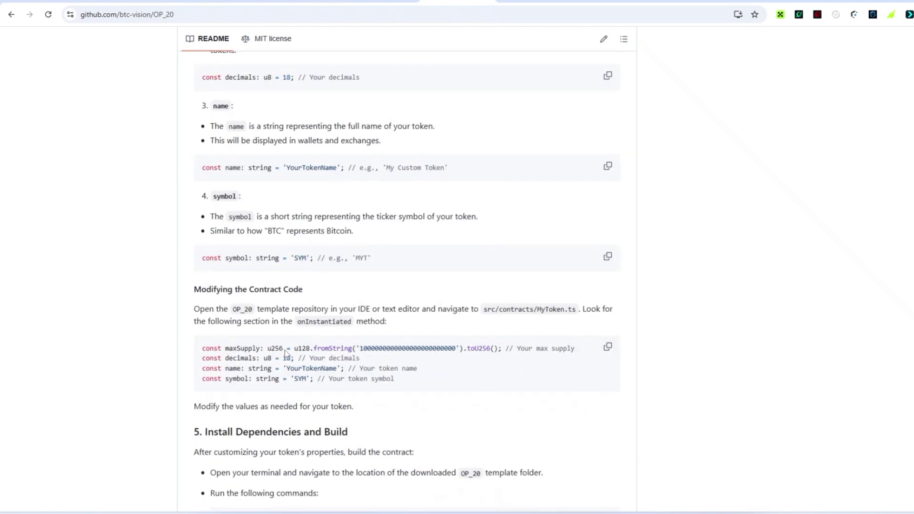
pyautogui.scroll(-2, 316, 307)
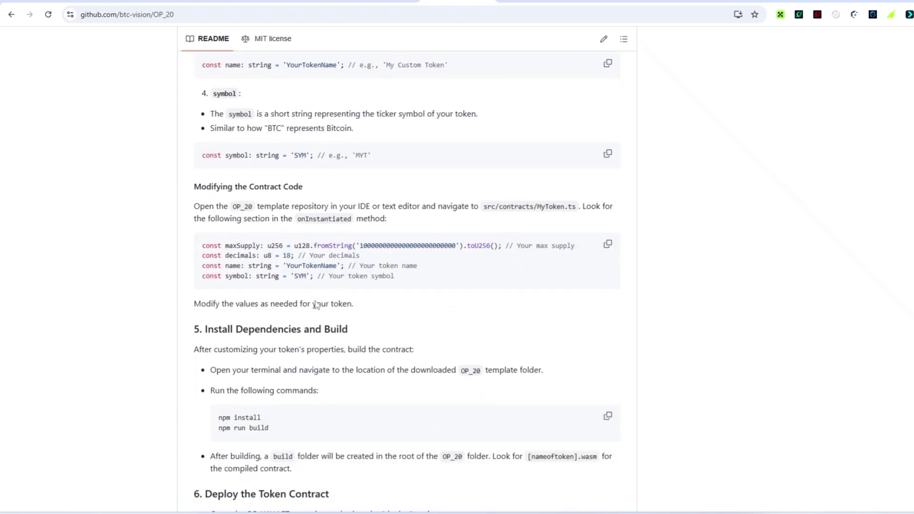
pyautogui.scroll(-2, 315, 300)
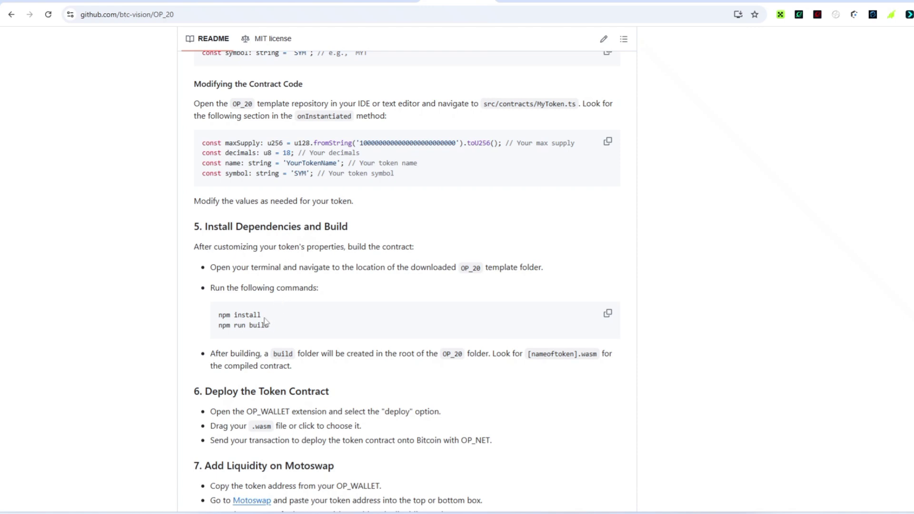
pyautogui.scroll(-1, 264, 322)
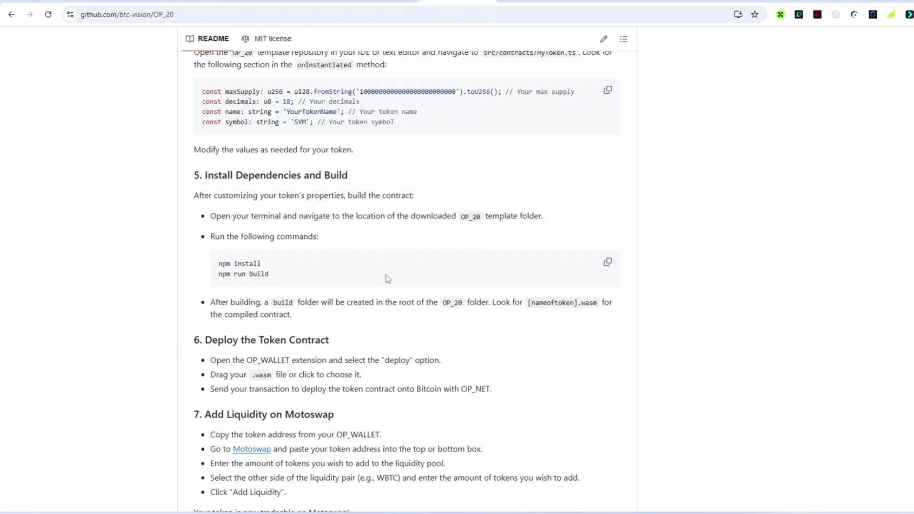
pyautogui.scroll(12, 388, 279)
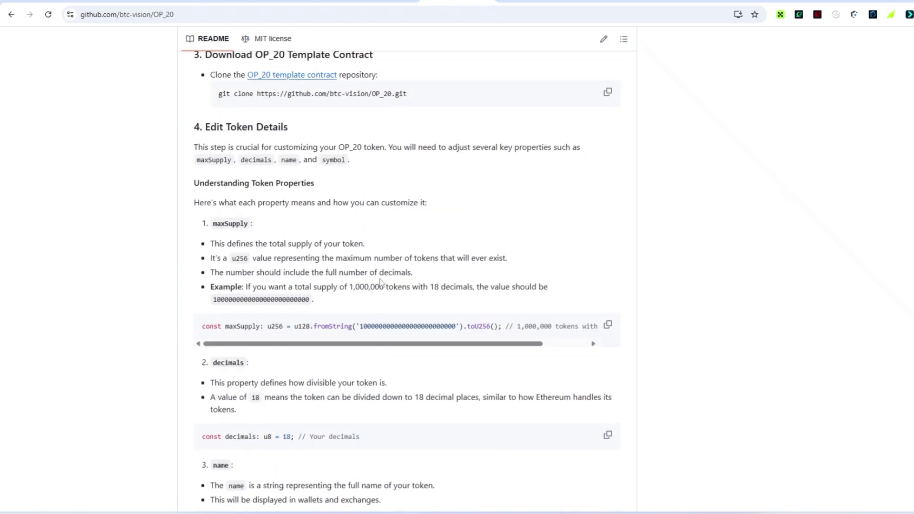
pyautogui.scroll(3, 378, 282)
pyautogui.scroll(4, 349, 277)
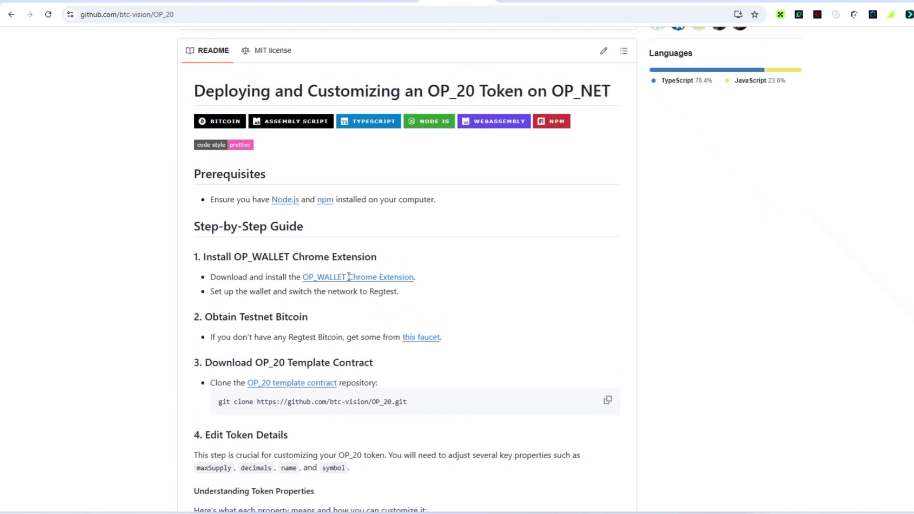
pyautogui.scroll(-3, 347, 277)
pyautogui.scroll(-1, 350, 281)
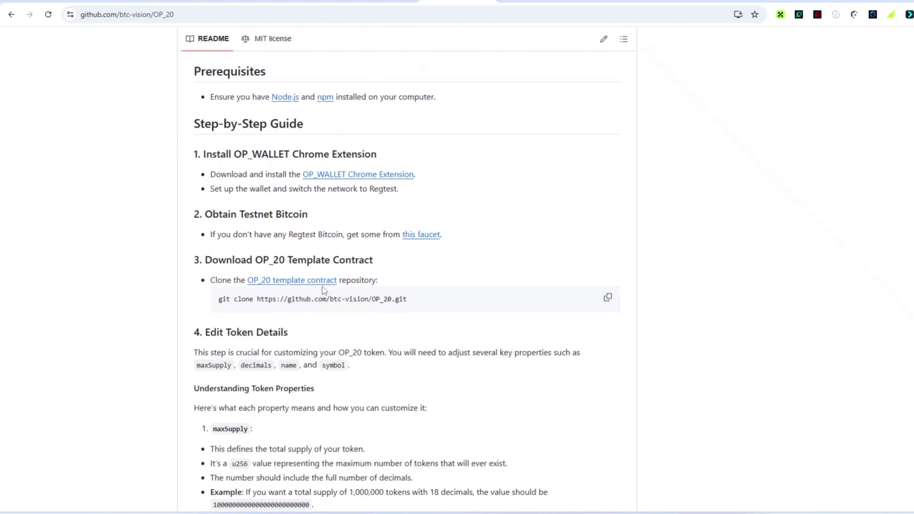
# - Open the OP_20 template repository in a codespace
pyautogui.click(315, 282)
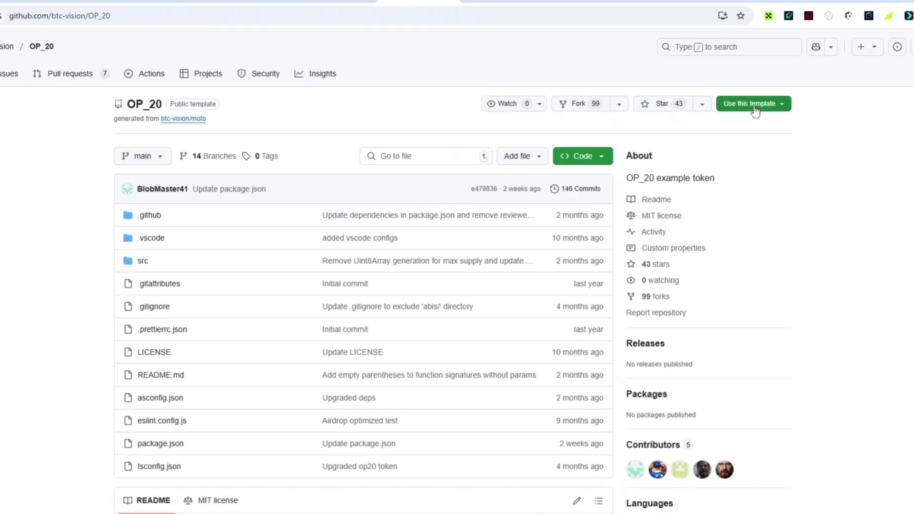
pyautogui.click(788, 98)
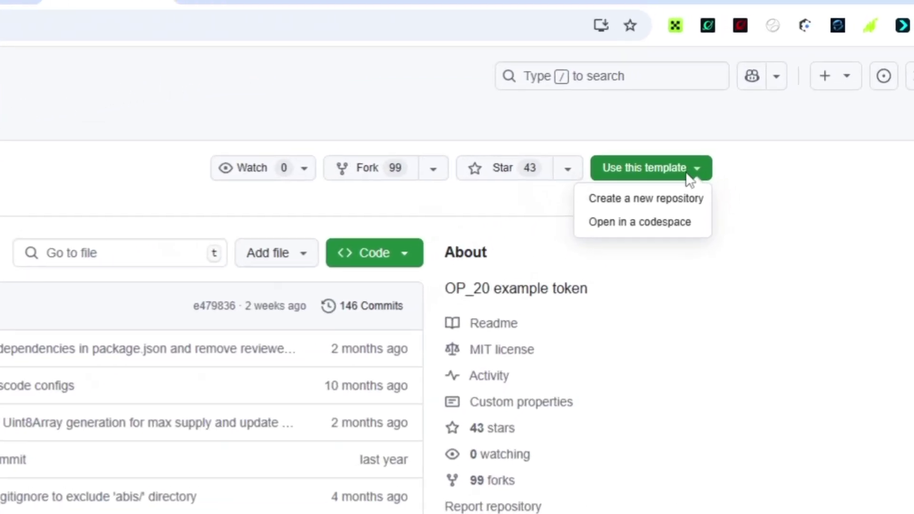
pyautogui.click(666, 228)
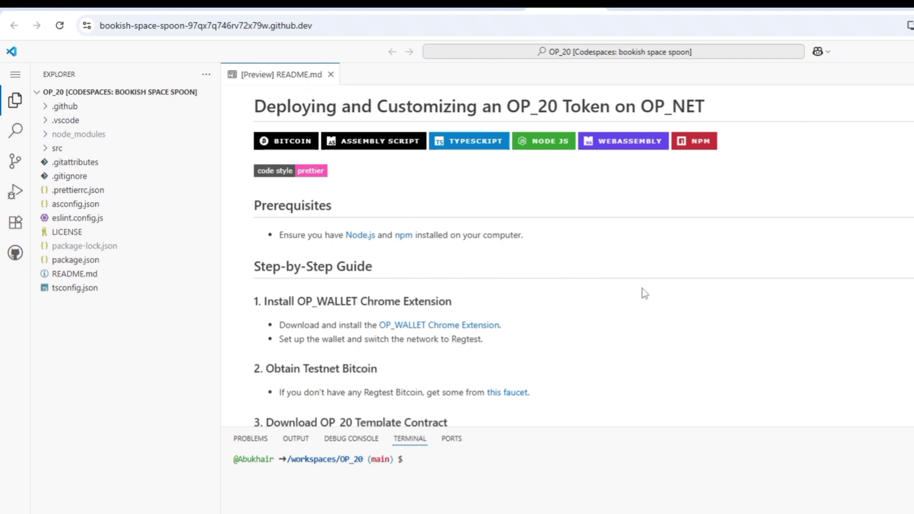
# - Find the README preview's Modifying the Contract Code section and open src/contracts/MyToken.ts
pyautogui.scroll(-4, 645, 293)
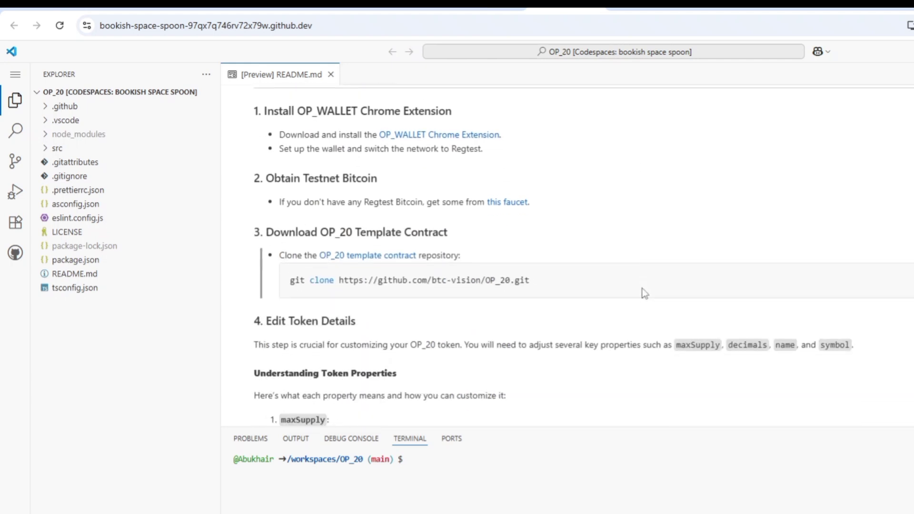
pyautogui.scroll(-4, 645, 293)
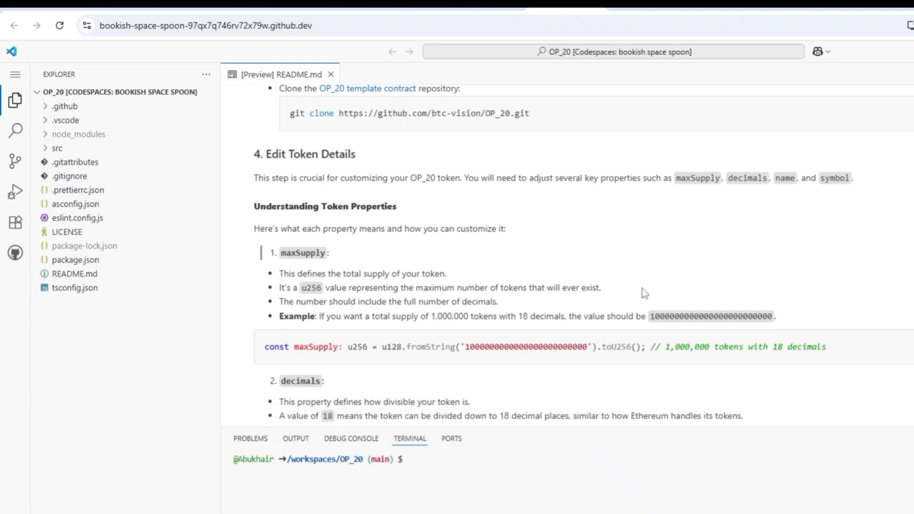
pyautogui.scroll(-10, 645, 294)
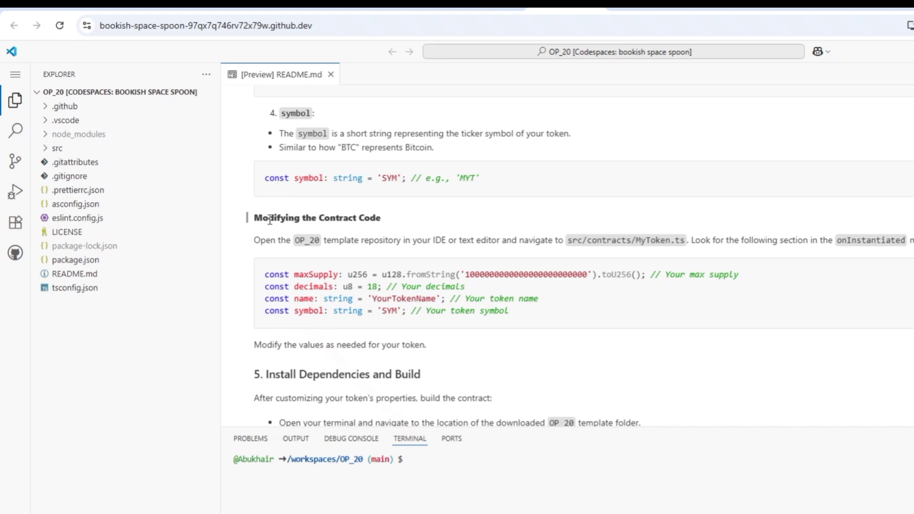
pyautogui.moveTo(255, 220); pyautogui.dragTo(416, 216)
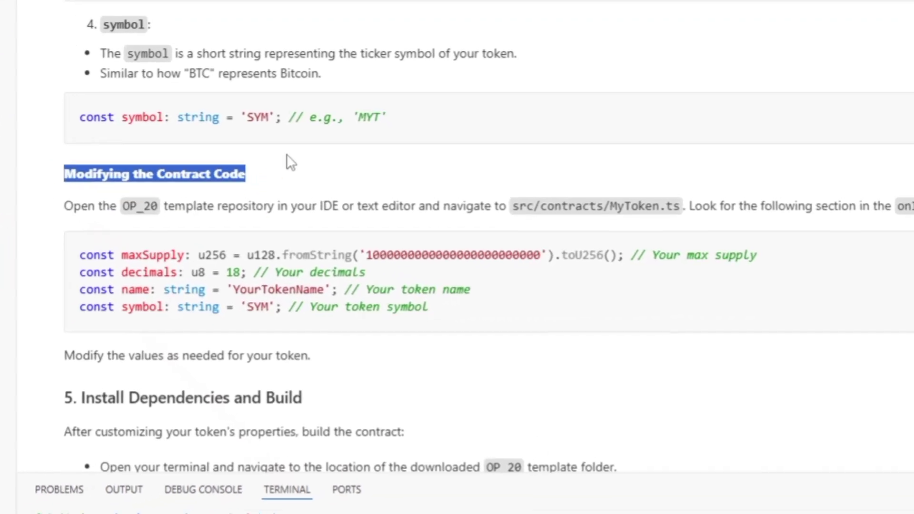
pyautogui.click(284, 169)
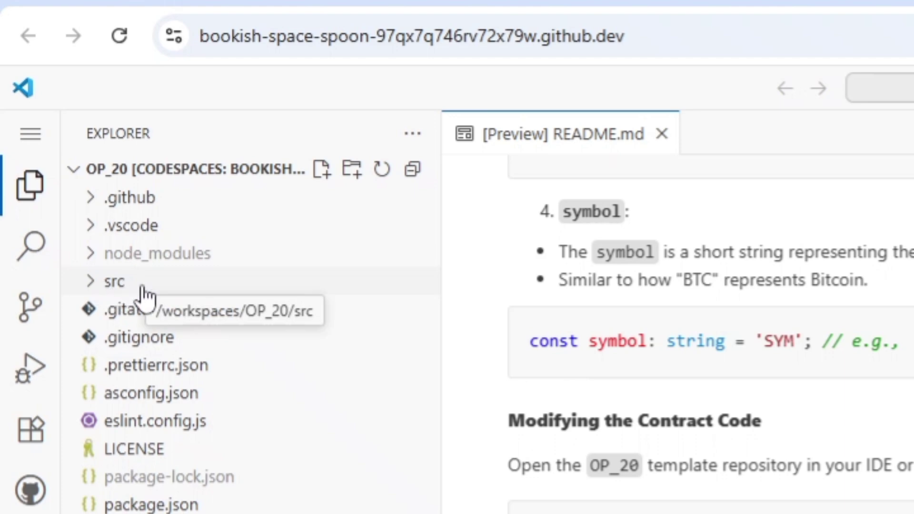
pyautogui.click(91, 286)
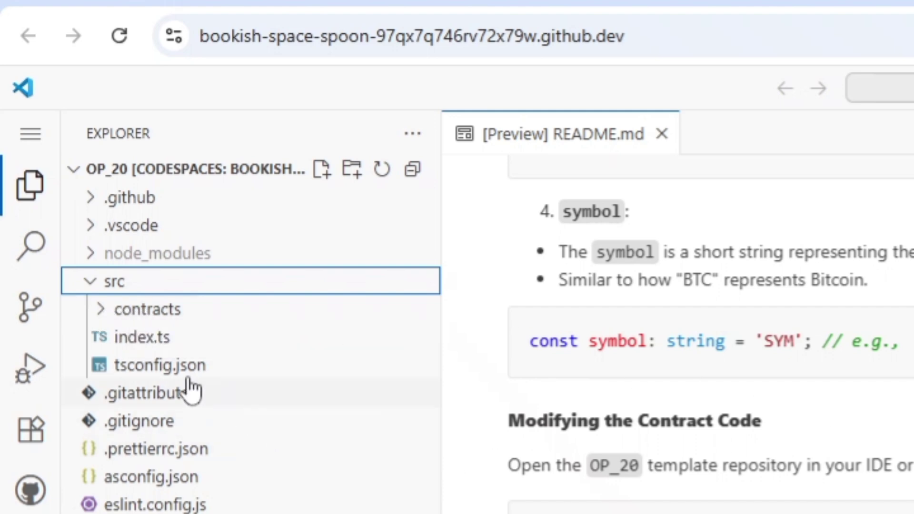
pyautogui.click(99, 312)
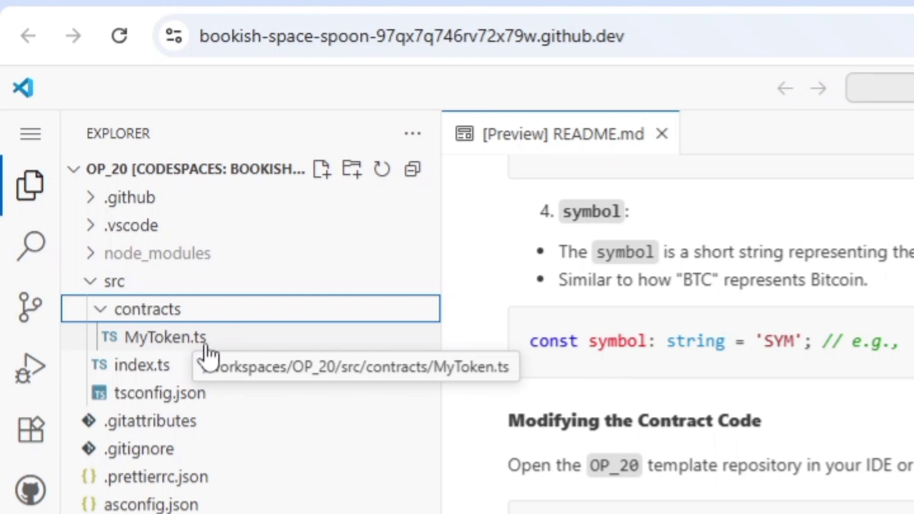
pyautogui.click(176, 340)
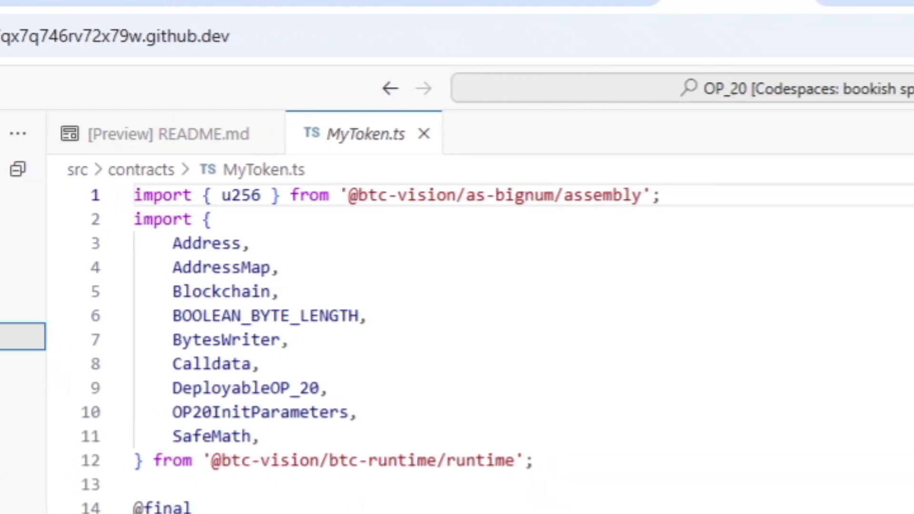
# - Set the token name constant in MyToken.ts's onDeployment method to 'AIAACAD'
pyautogui.scroll(-2, 476, 348)
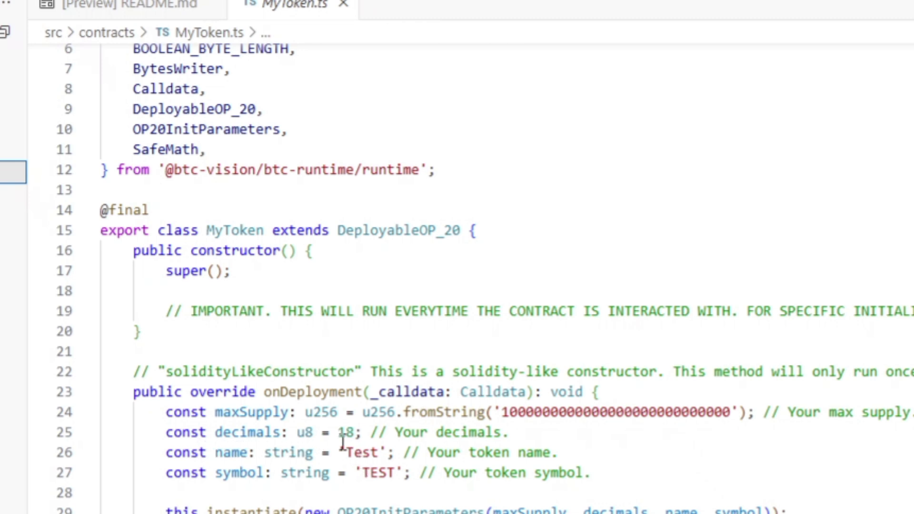
pyautogui.click(375, 452)
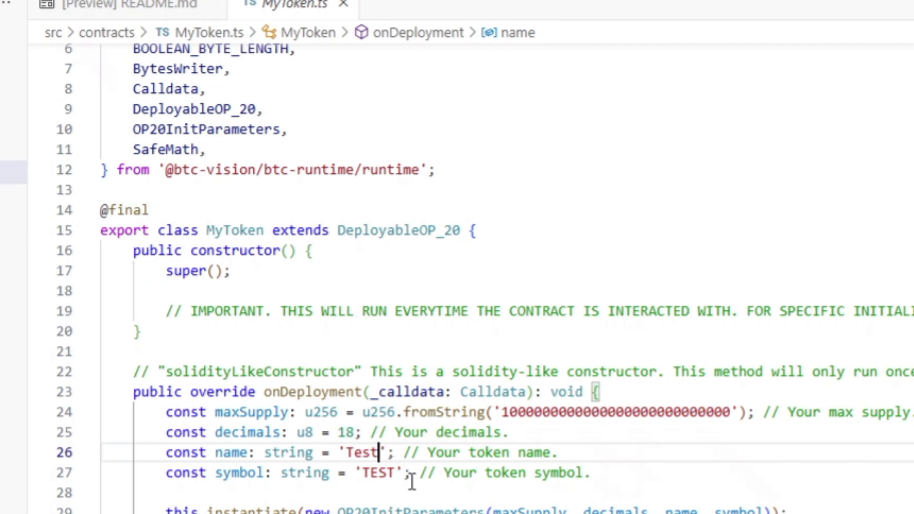
pyautogui.press('BackSpace')
pyautogui.press('BackSpace')
pyautogui.press('BackSpace')
pyautogui.press('BackSpace')
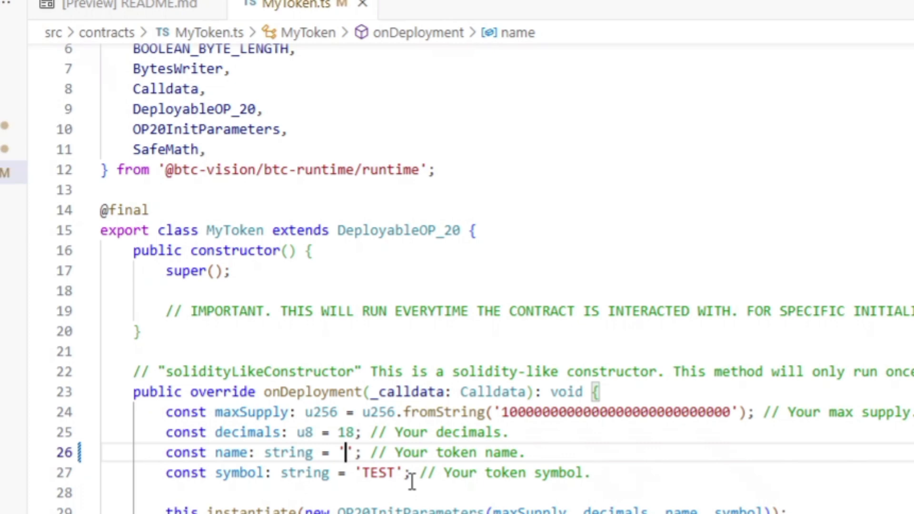
pyautogui.write('Aia')
pyautogui.press('BackSpace')
pyautogui.press('BackSpace')
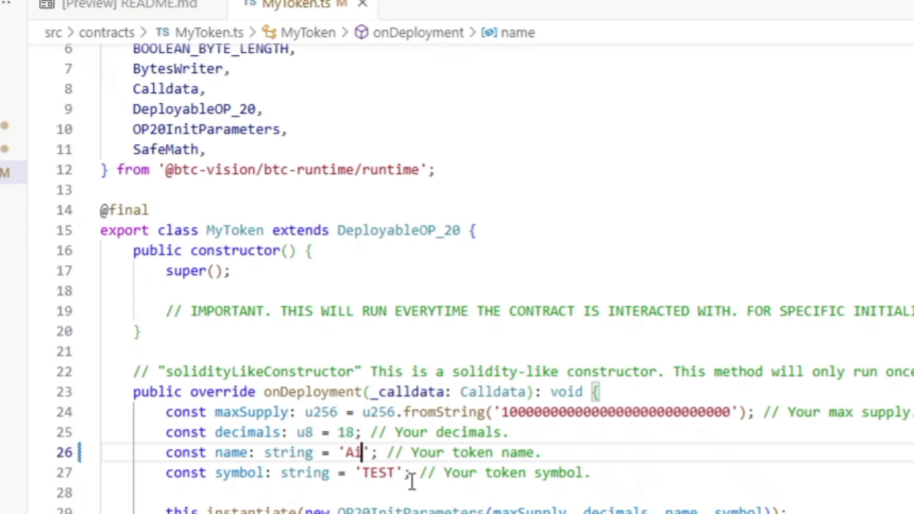
pyautogui.write('AI')
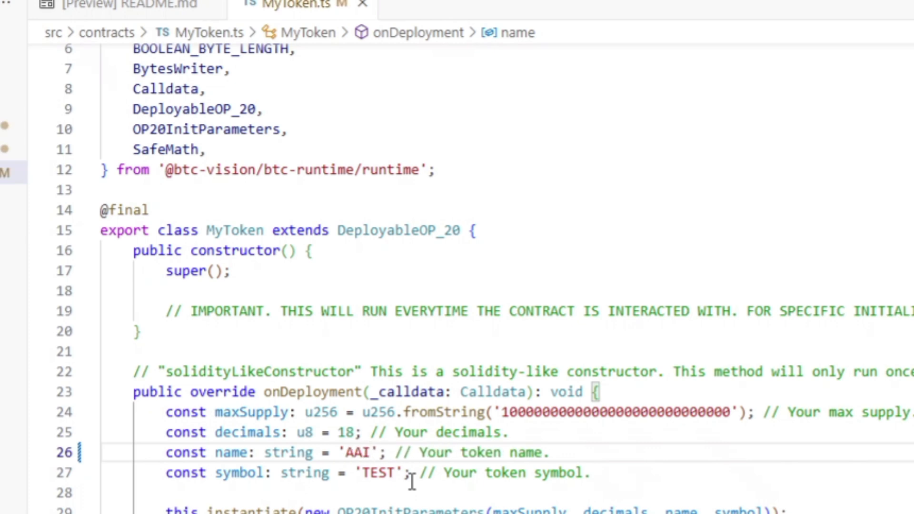
pyautogui.press('BackSpace')
pyautogui.press('BackSpace')
pyautogui.write('IAAD')
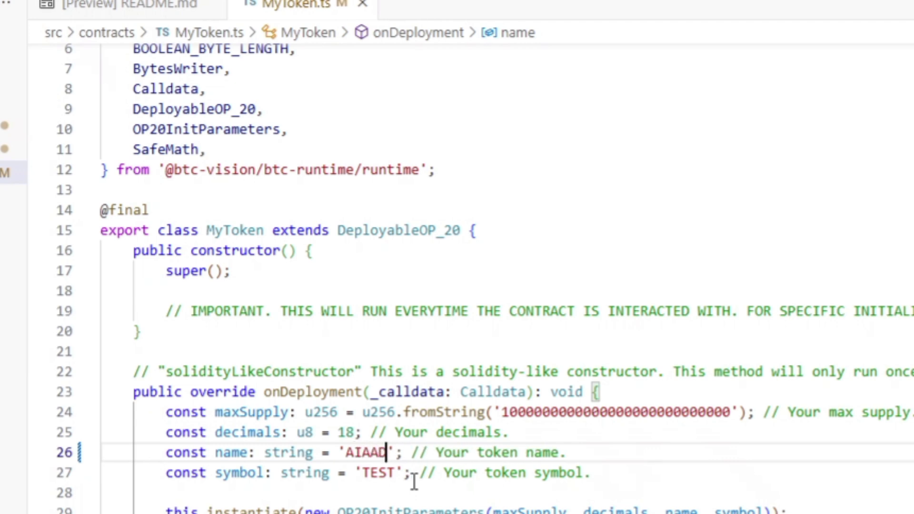
pyautogui.press('BackSpace')
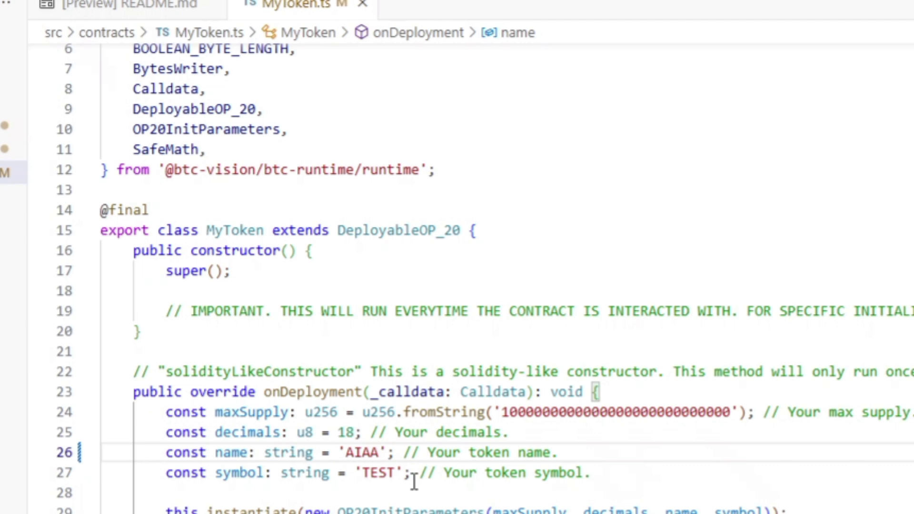
pyautogui.write('CAD')
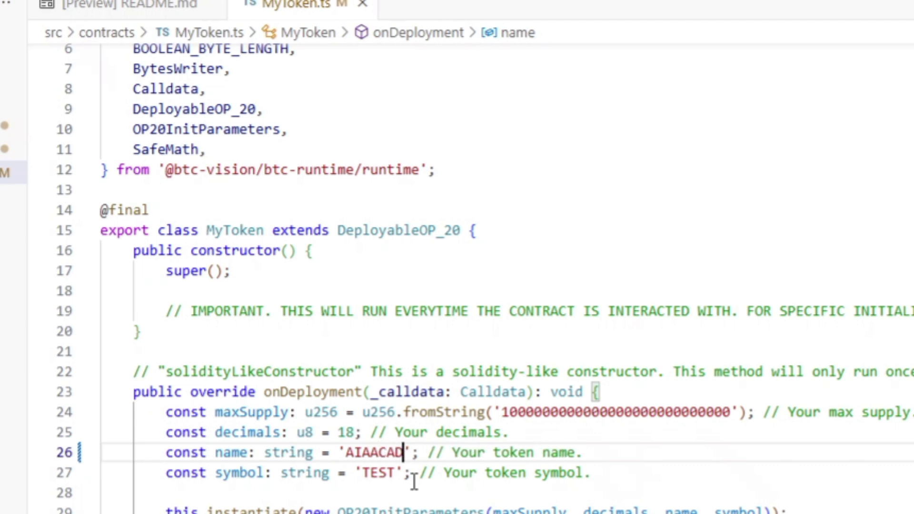
# - Set the token symbol constant in the onDeployment method to 'AIA'
pyautogui.click(394, 486)
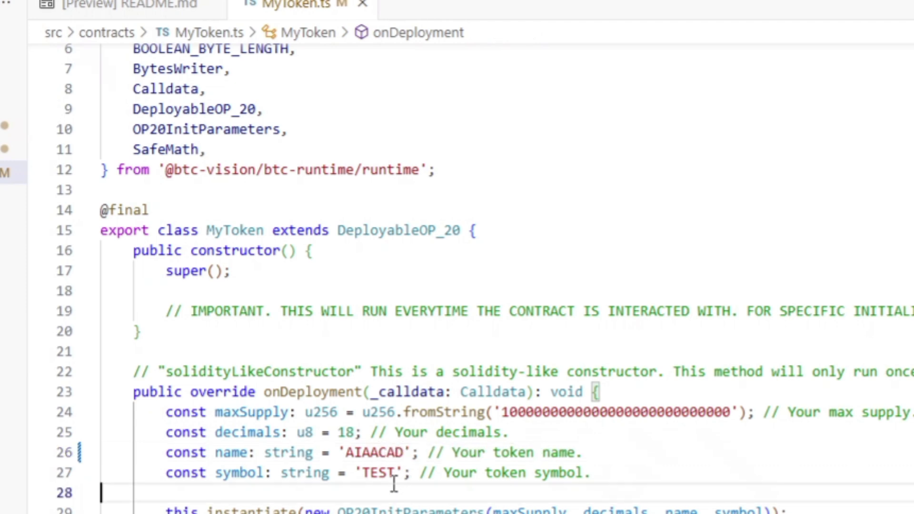
pyautogui.click(393, 475)
pyautogui.press('BackSpace')
pyautogui.press('BackSpace')
pyautogui.press('BackSpace')
pyautogui.press('BackSpace')
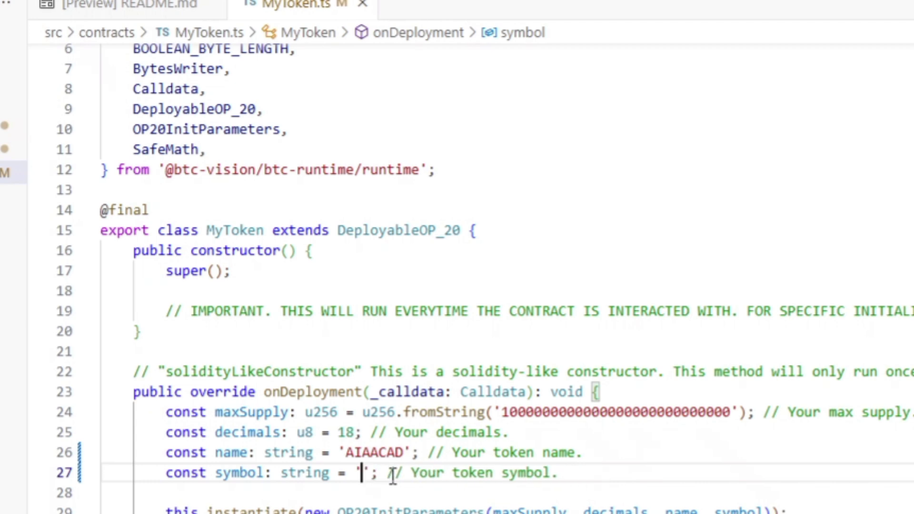
pyautogui.write('AIA')
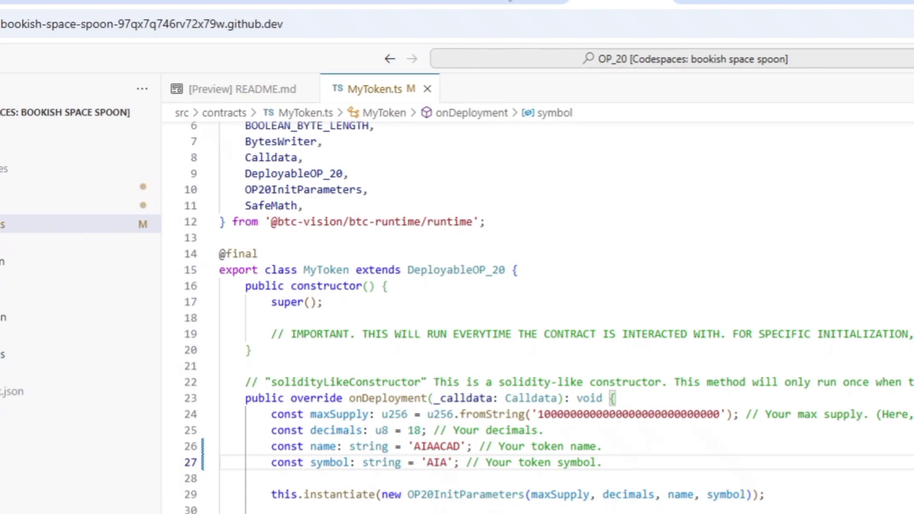
# - Copy the npm install and npm run build commands from the GitHub README's Install Dependencies and Build section and run them in the codespace terminal
pyautogui.click(507, 2)
pyautogui.scroll(-20, 579, 457)
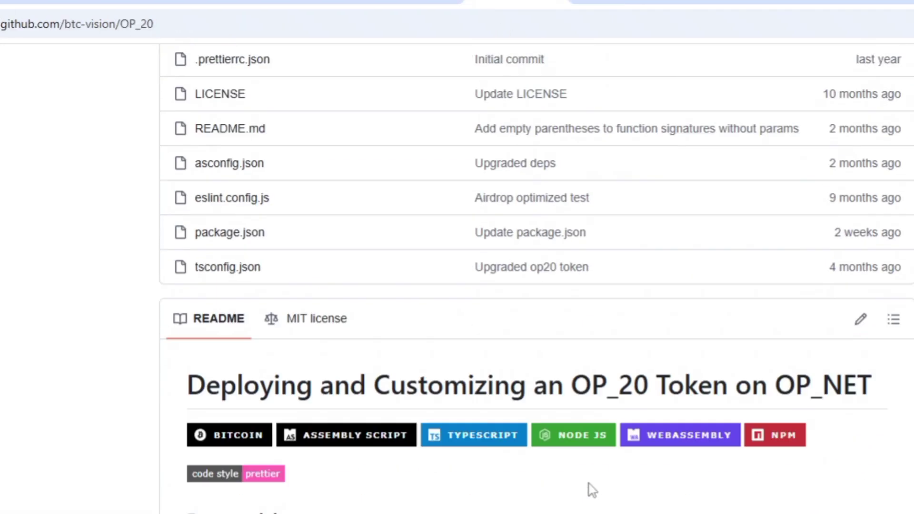
pyautogui.scroll(-10, 590, 484)
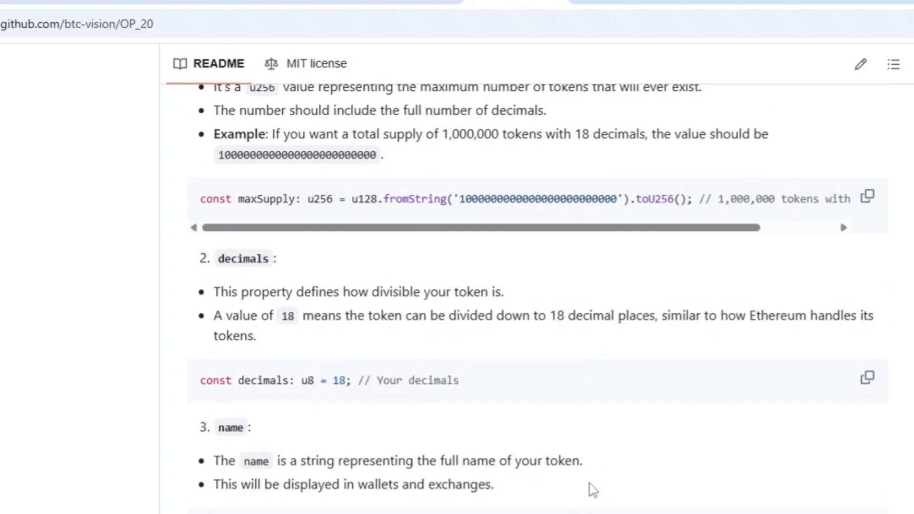
pyautogui.scroll(-8, 590, 483)
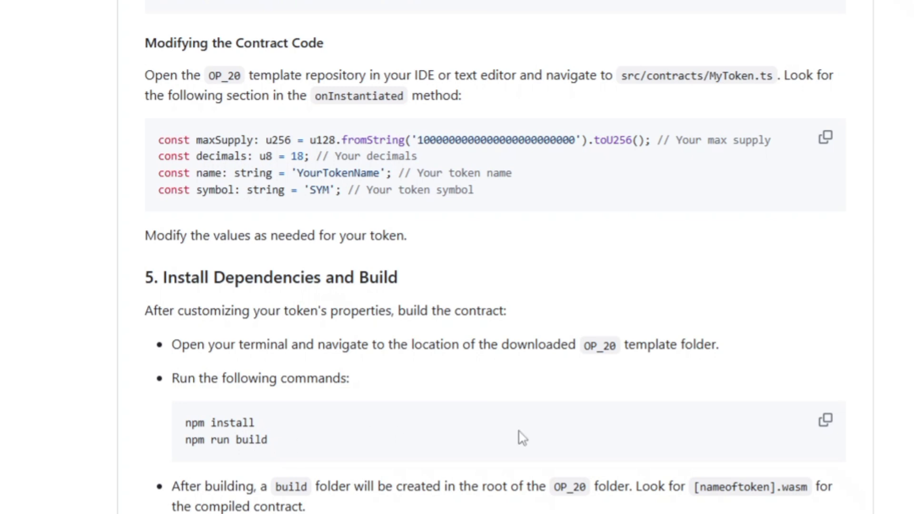
pyautogui.click(827, 425)
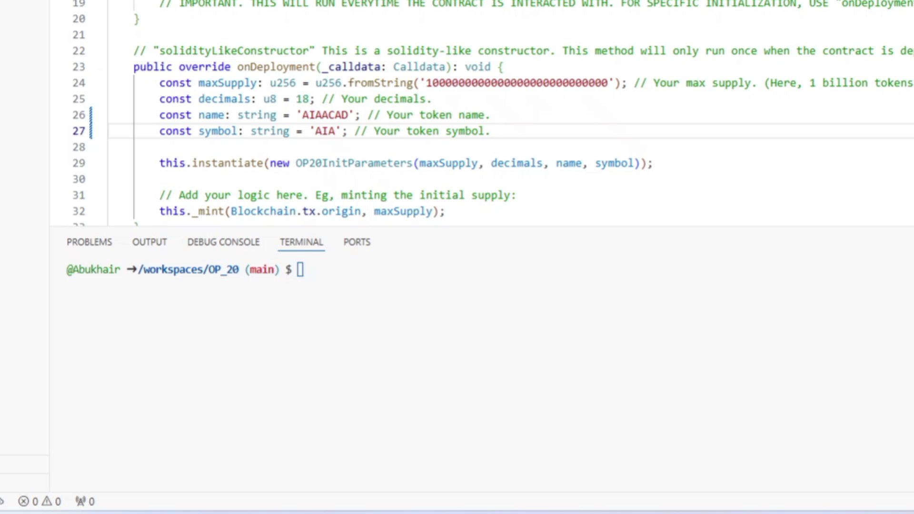
pyautogui.hotkey('ctrl', 'v')
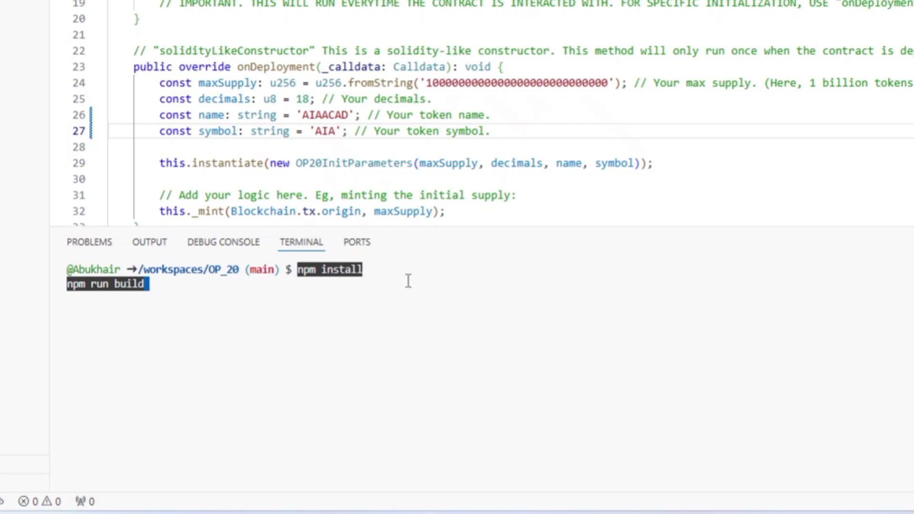
pyautogui.press('Return')
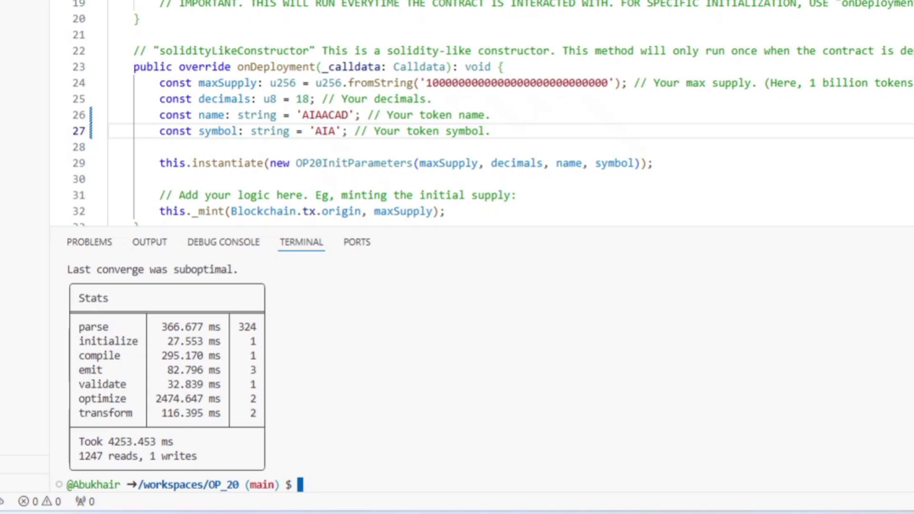
# - Download the compiled MyToken.wasm file from the codespace's build folder
pyautogui.scroll(5, 486, 73)
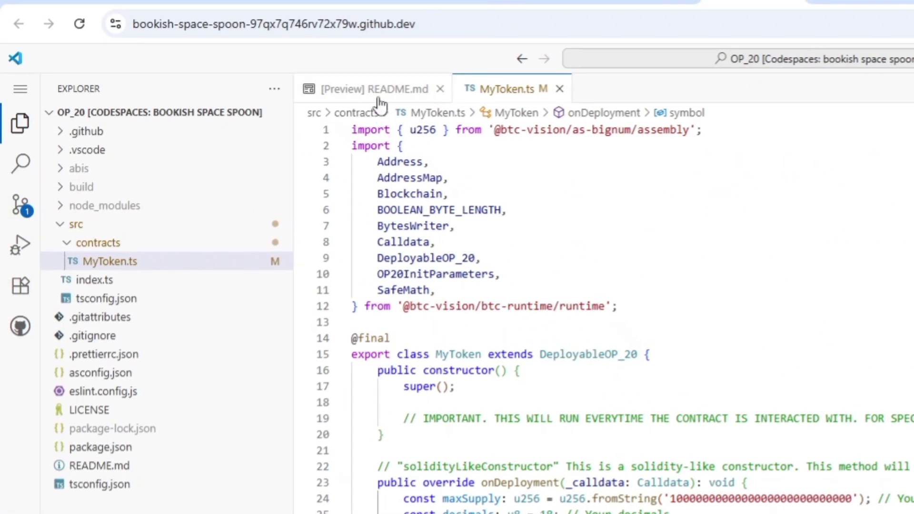
pyautogui.click(354, 67)
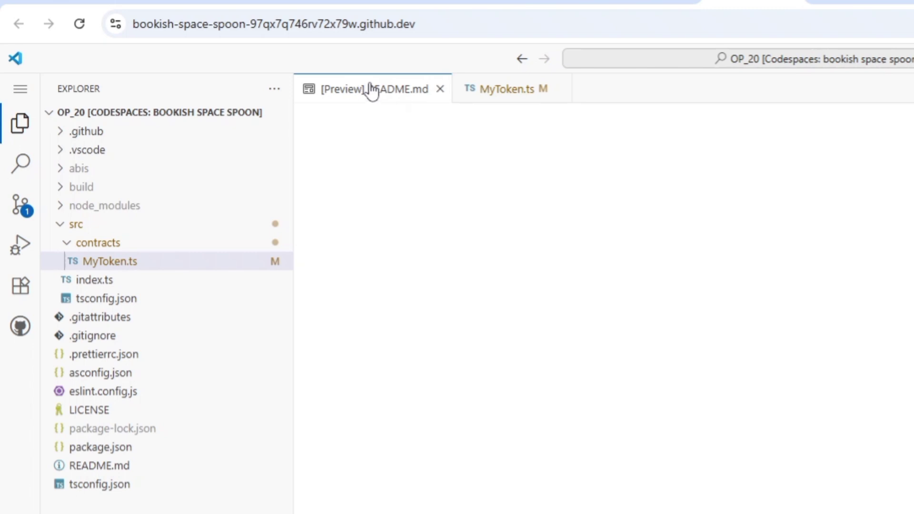
pyautogui.click(508, 89)
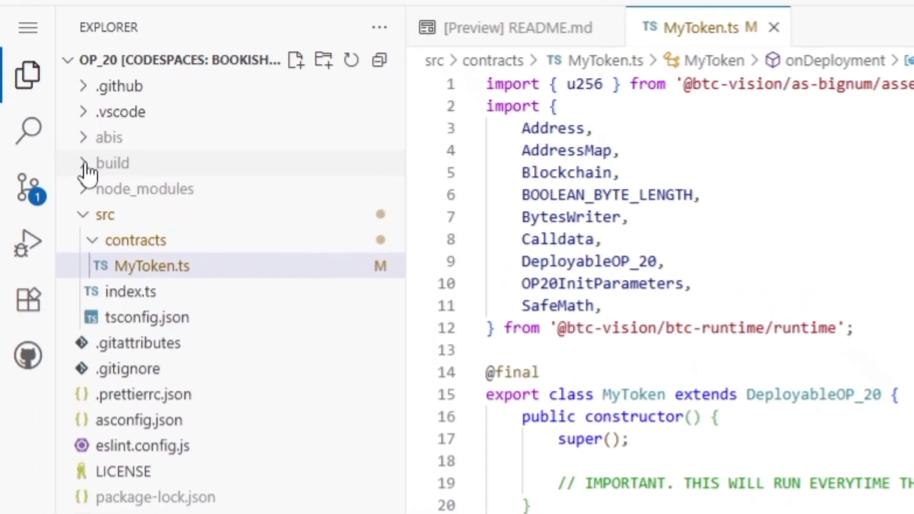
pyautogui.click(81, 173)
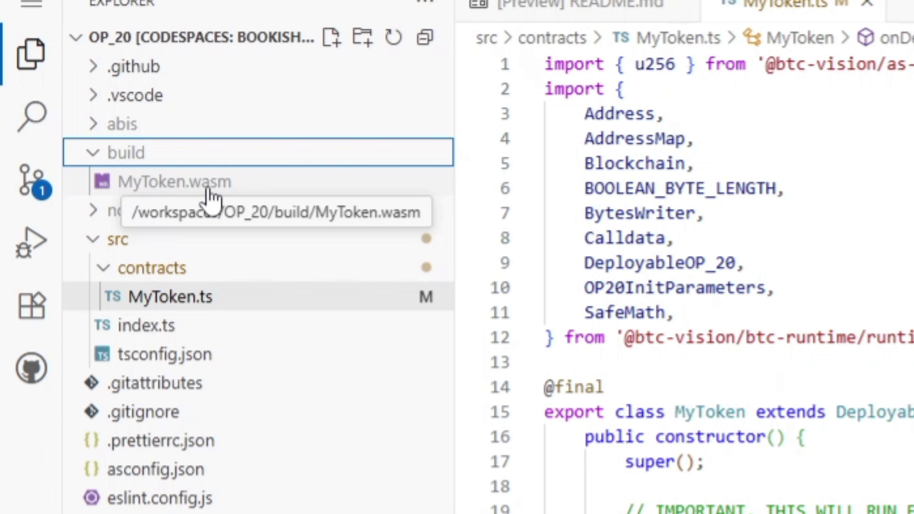
pyautogui.click(147, 183)
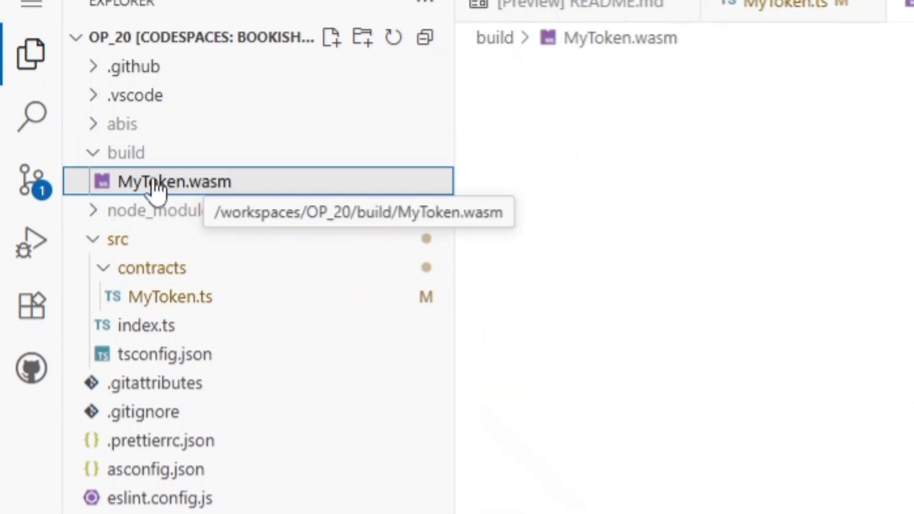
pyautogui.rightClick(259, 179)
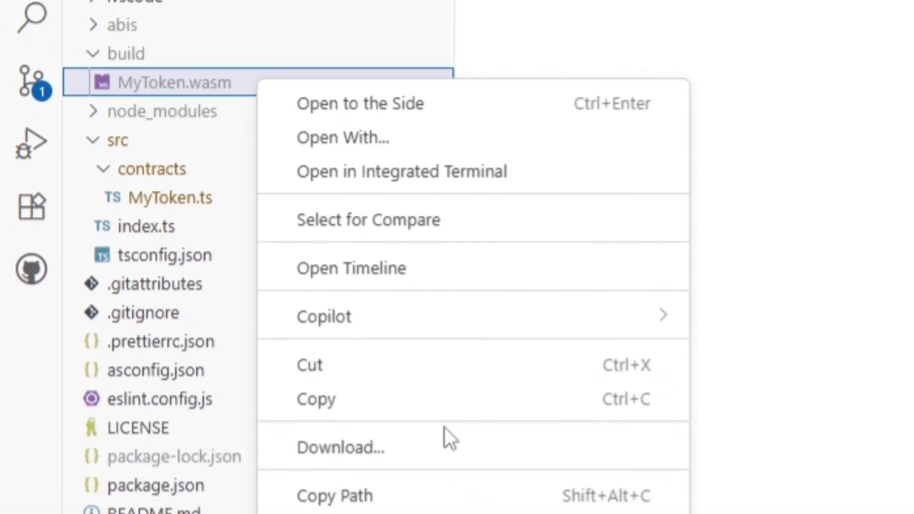
pyautogui.click(414, 436)
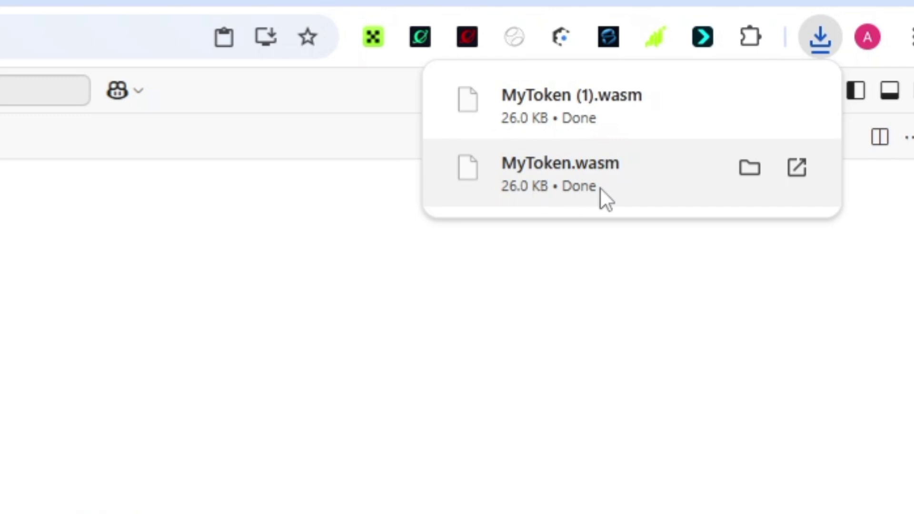
# - Switch to the OP_WALLET browser extension and open its contract deployment page
pyautogui.click(757, 38)
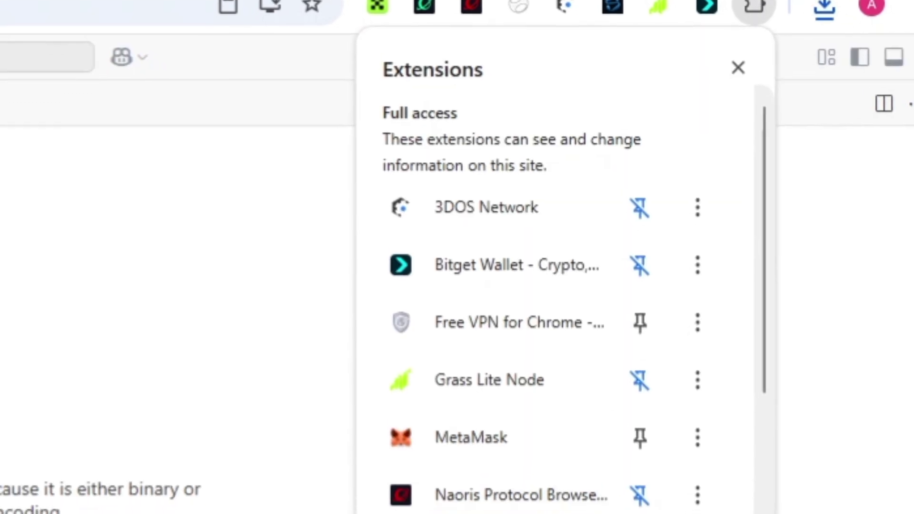
pyautogui.scroll(-1, 432, 513)
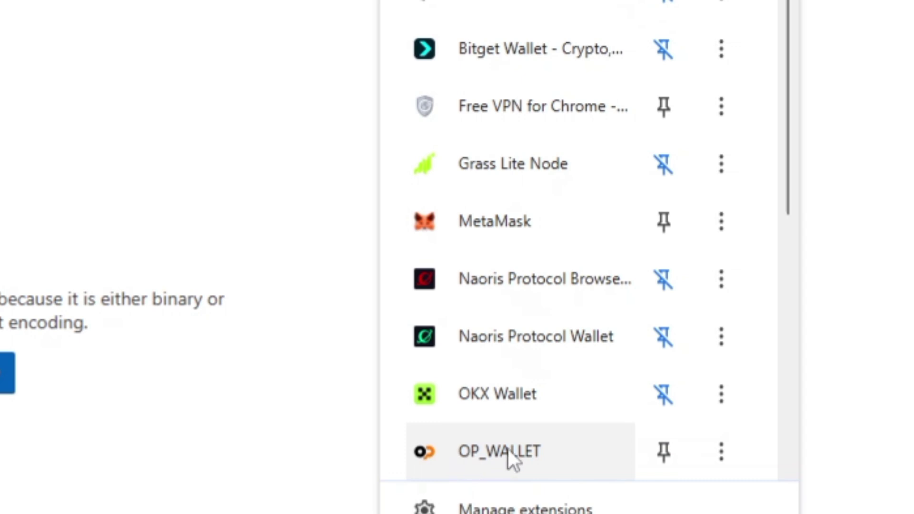
pyautogui.click(507, 450)
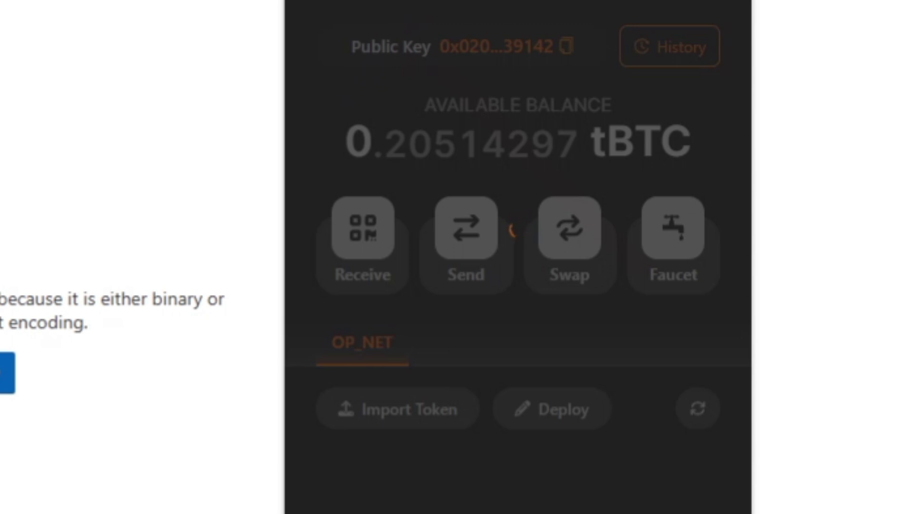
pyautogui.moveTo(504, 324)
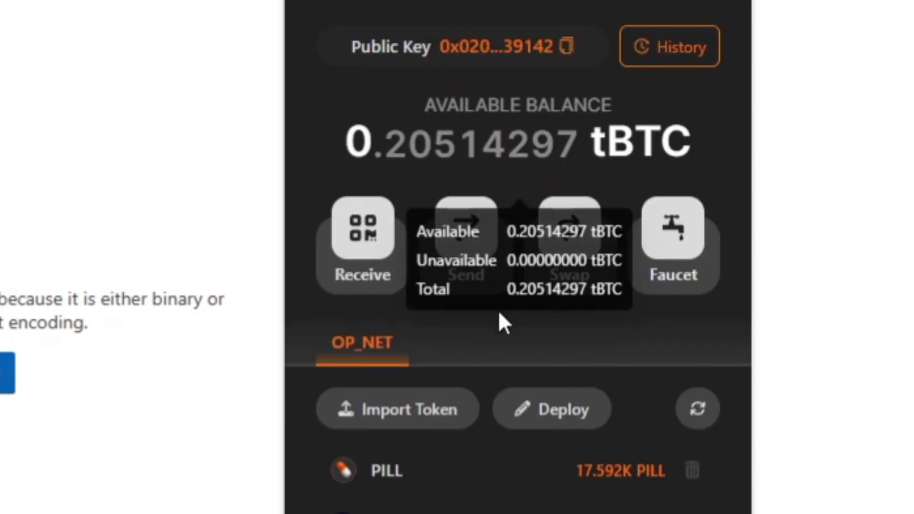
pyautogui.click(566, 411)
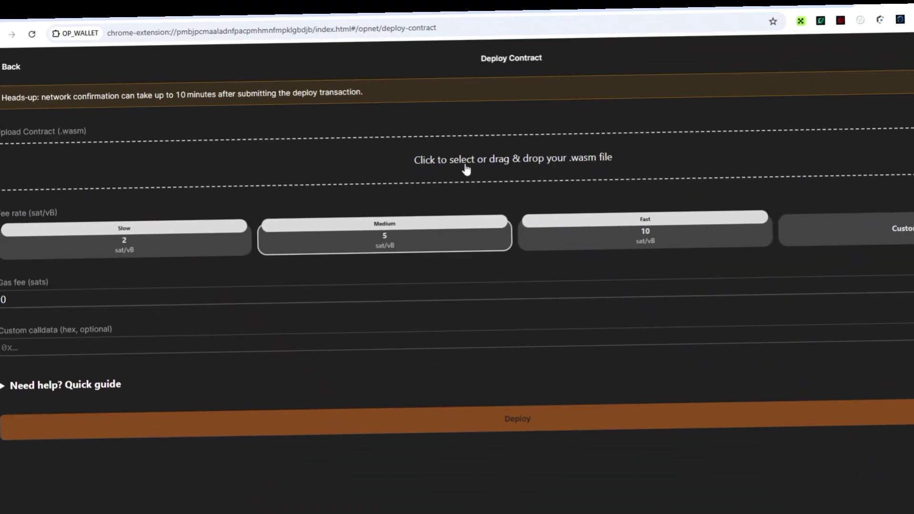
# - Upload MyToken.wasm from the Downloads folder as the contract, and deploy it by signing the transaction
pyautogui.click(528, 162)
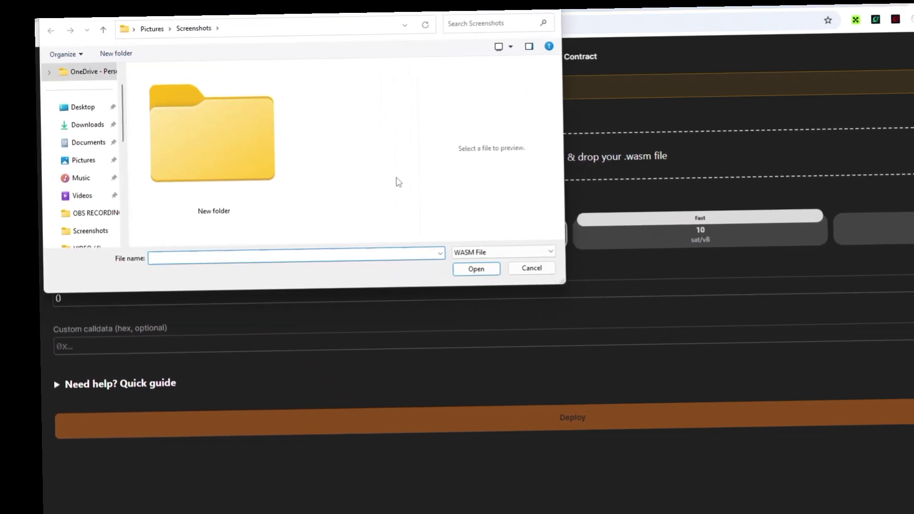
pyautogui.click(83, 125)
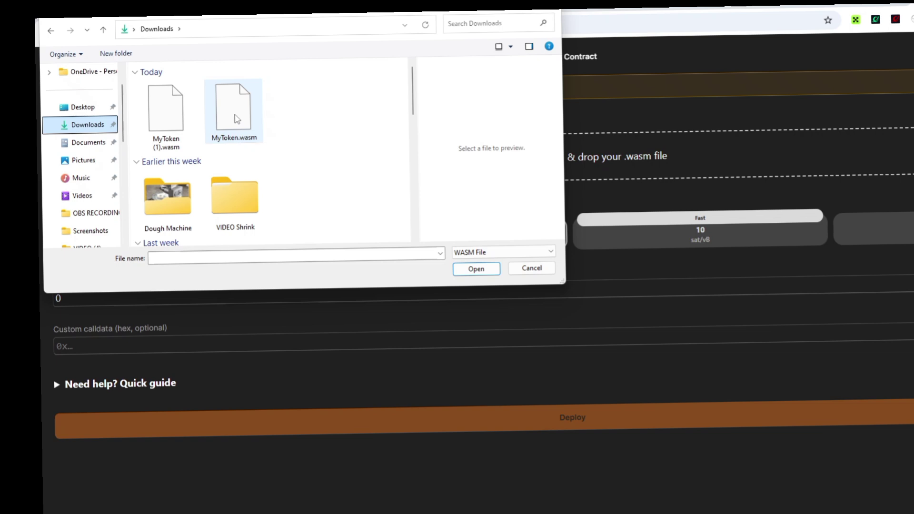
pyautogui.click(237, 120)
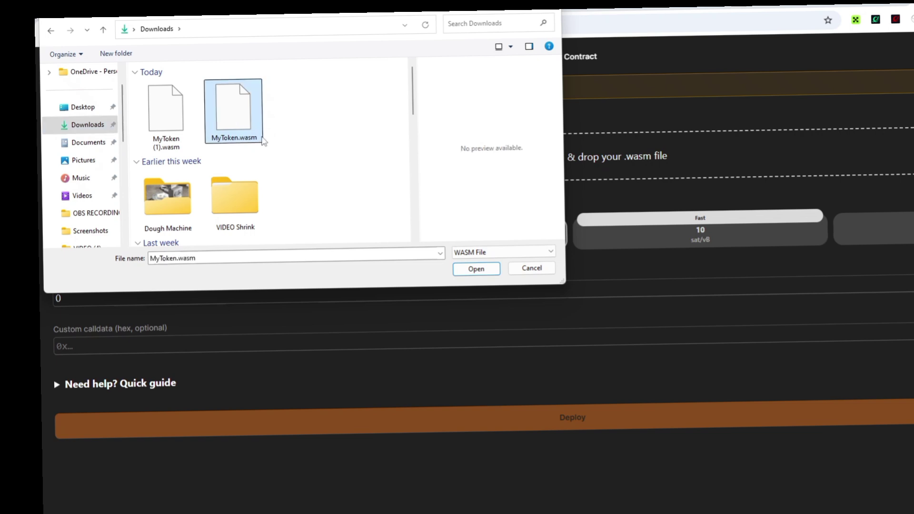
pyautogui.click(477, 270)
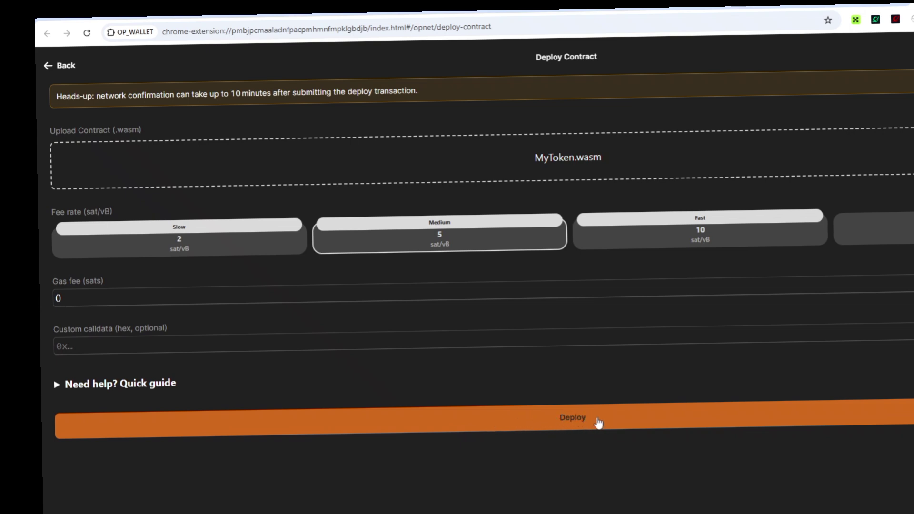
pyautogui.click(574, 423)
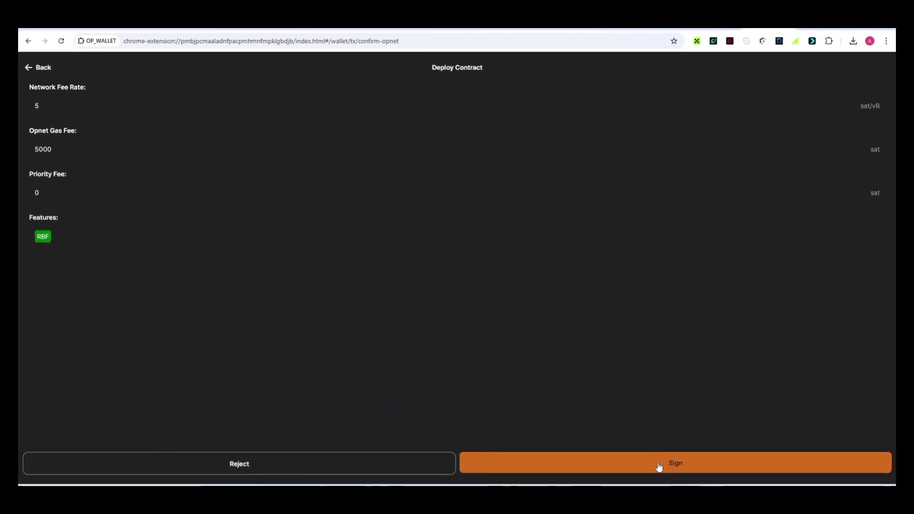
pyautogui.click(694, 464)
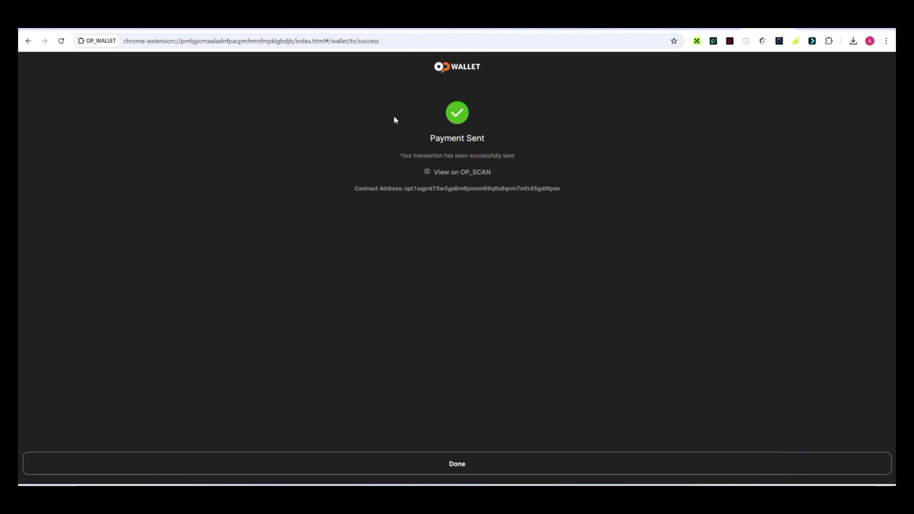
# - Close the sent-payment confirmation and open the deployed AIA token's details from the wallet's OP_NET token list
pyautogui.click(447, 464)
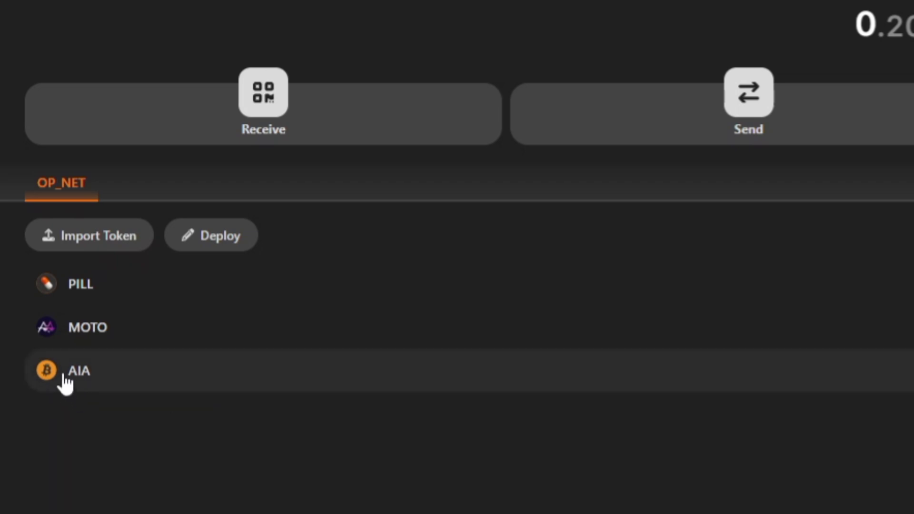
pyautogui.click(155, 382)
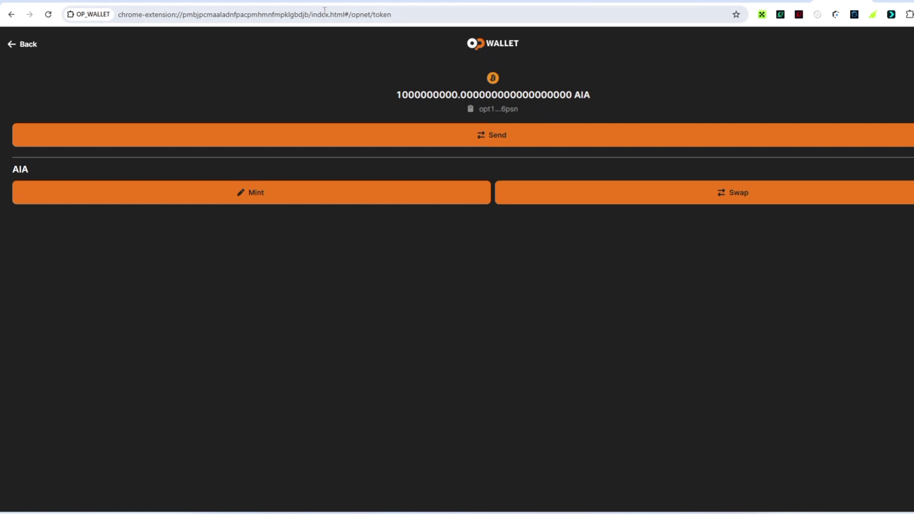
# - Switch to the OP_NET points page and review the total points and the status of every on-chain task
pyautogui.hotkey('ctrl', 'Tab')
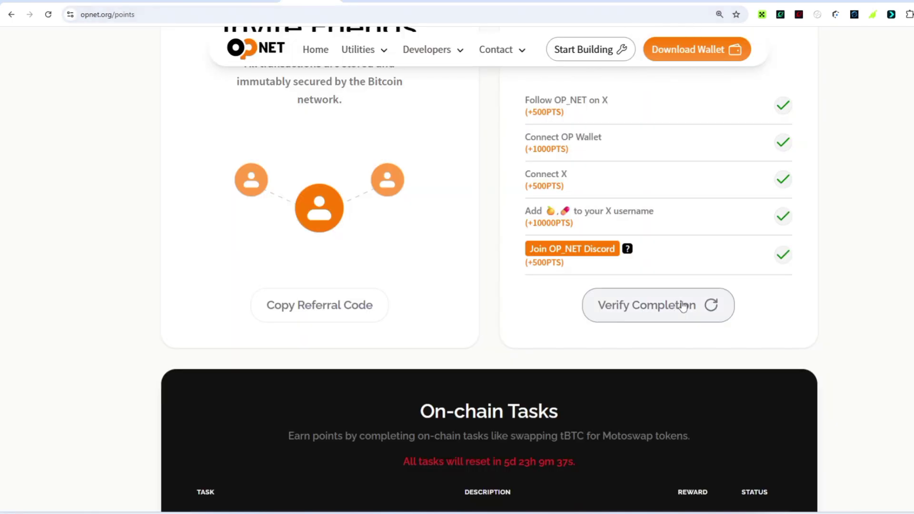
pyautogui.scroll(-5, 731, 320)
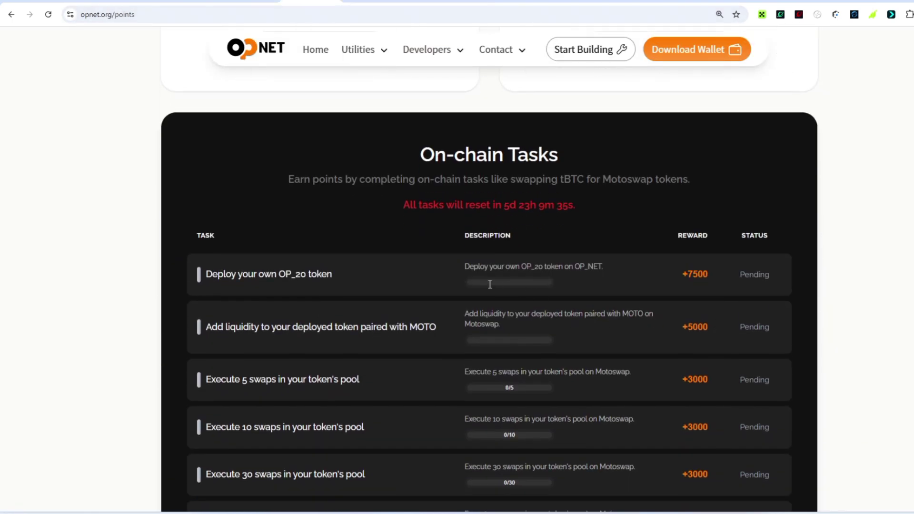
pyautogui.scroll(-1, 485, 279)
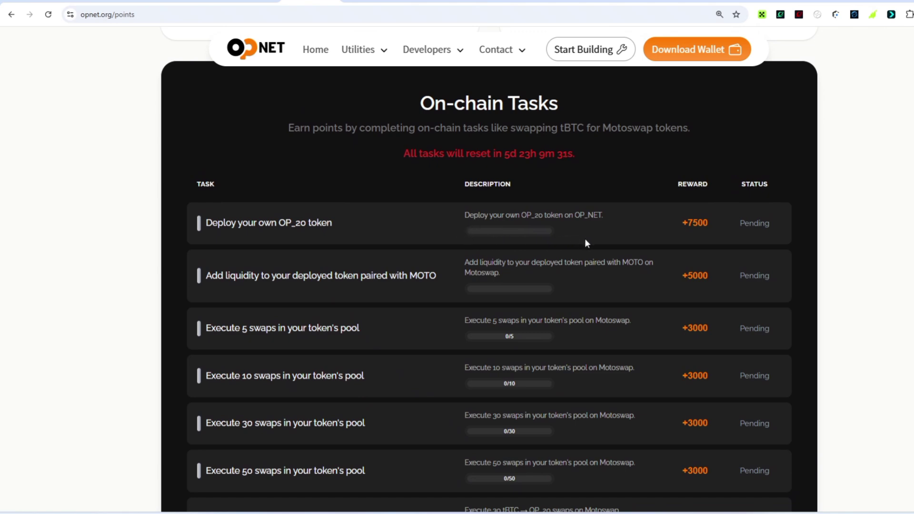
pyautogui.scroll(-3, 584, 238)
pyautogui.scroll(9, 590, 248)
pyautogui.scroll(11, 591, 251)
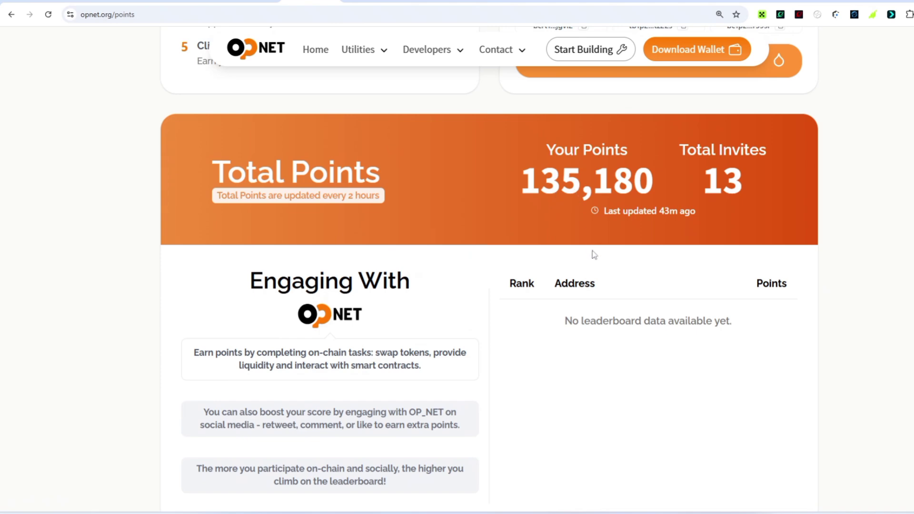
pyautogui.scroll(-15, 592, 250)
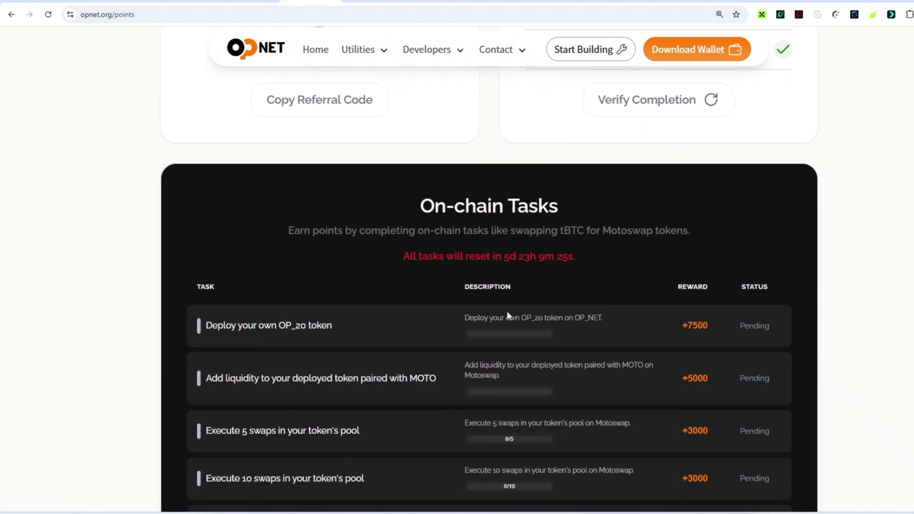
pyautogui.scroll(-3, 508, 315)
pyautogui.scroll(-9, 560, 387)
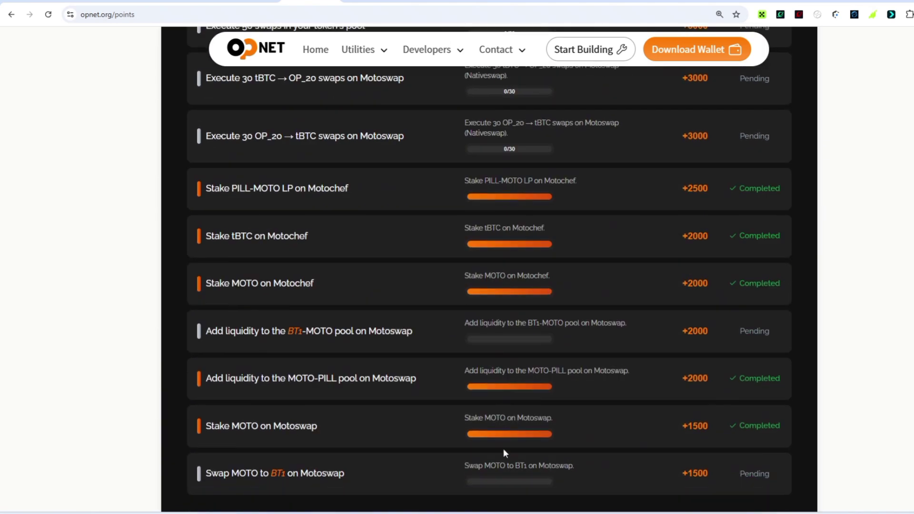
pyautogui.click(504, 469)
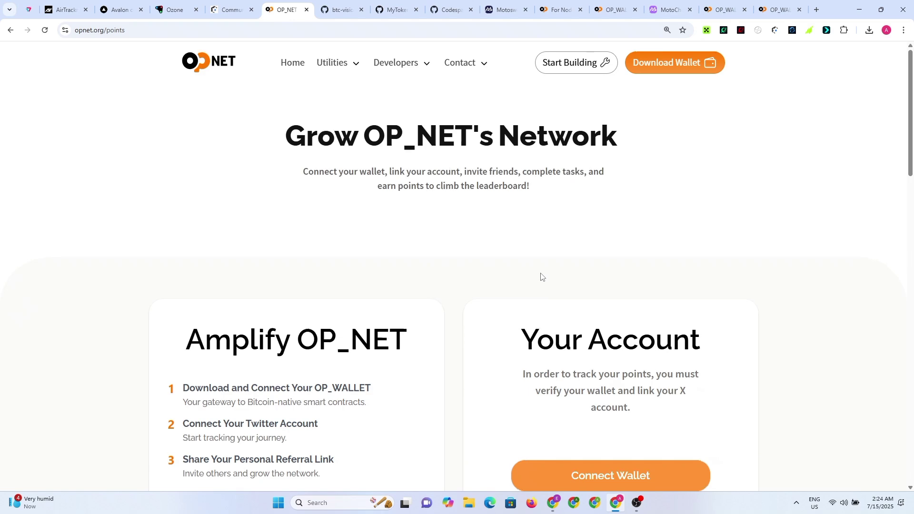
# - Recheck the updated total points and the status of the "Deploy your own OP_20 token" on-chain task
pyautogui.scroll(-7, 541, 277)
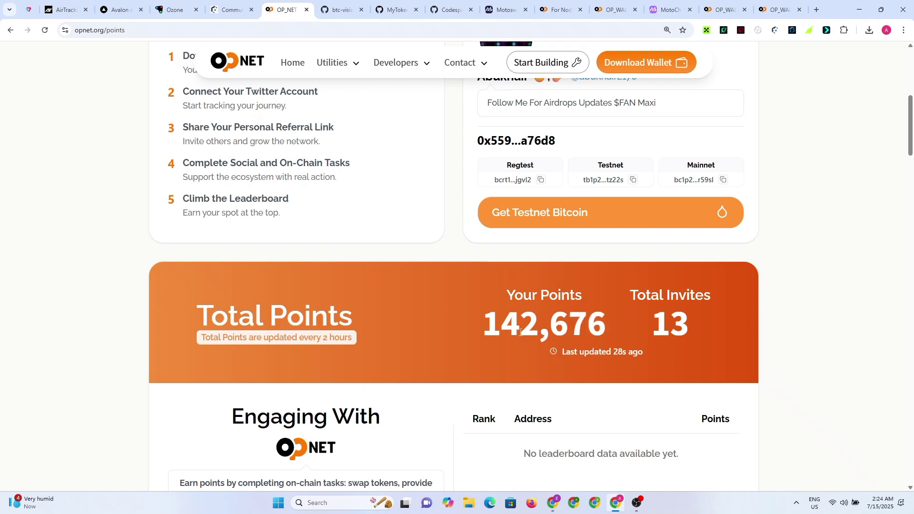
pyautogui.scroll(-15, 559, 324)
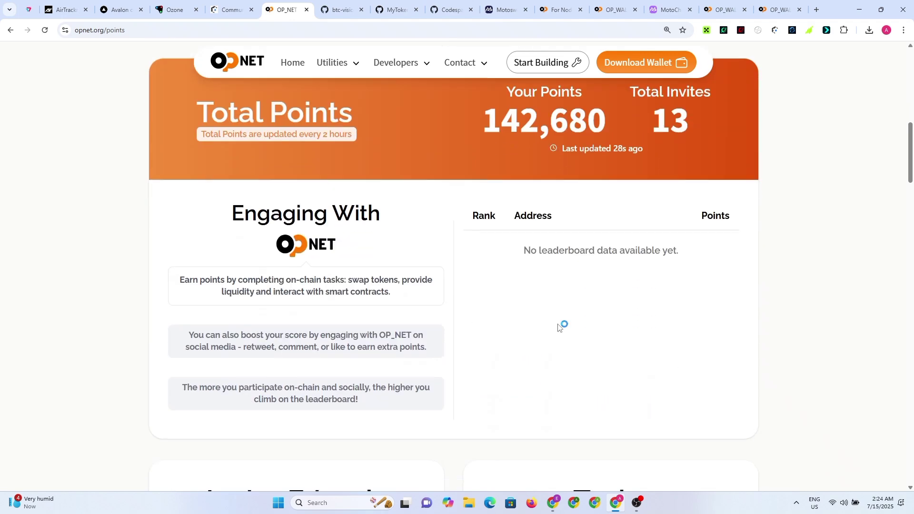
pyautogui.scroll(-3, 559, 326)
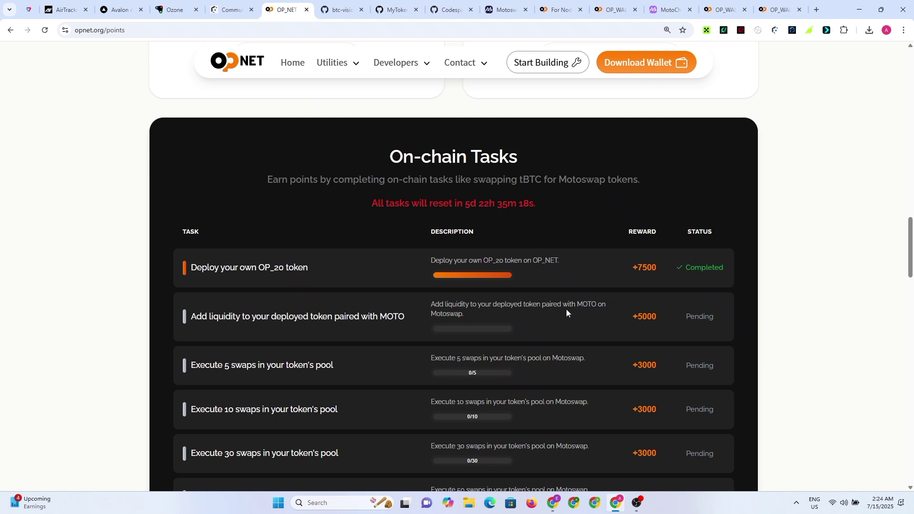
pyautogui.scroll(-1, 513, 305)
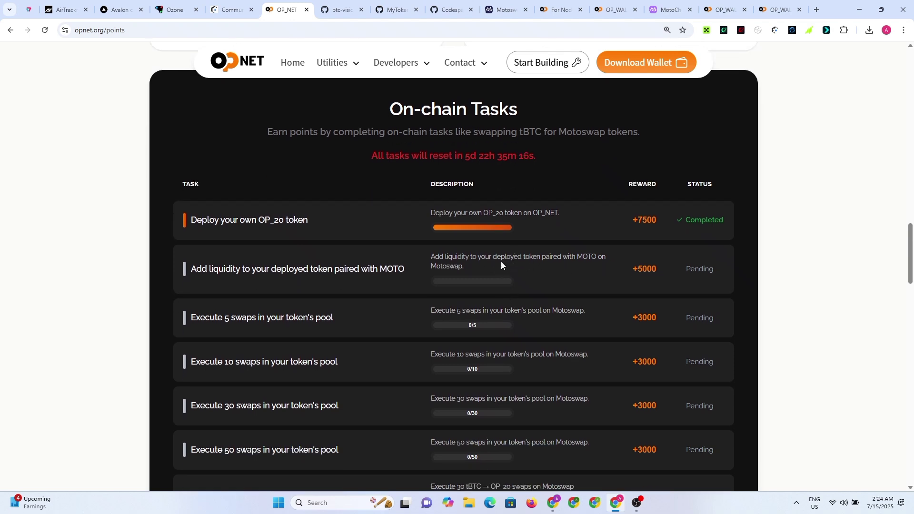